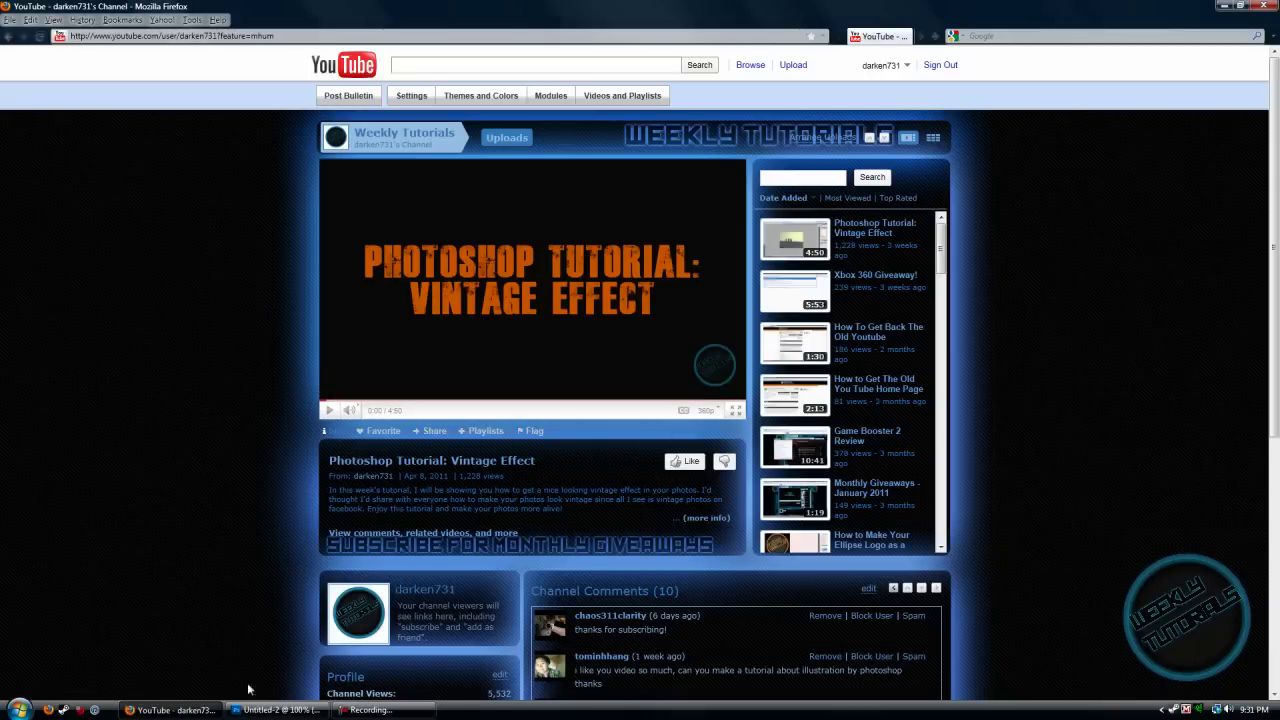
- Switch from Firefox to the Untitled-2 scan-line document in Photoshop
left_click(277, 710)
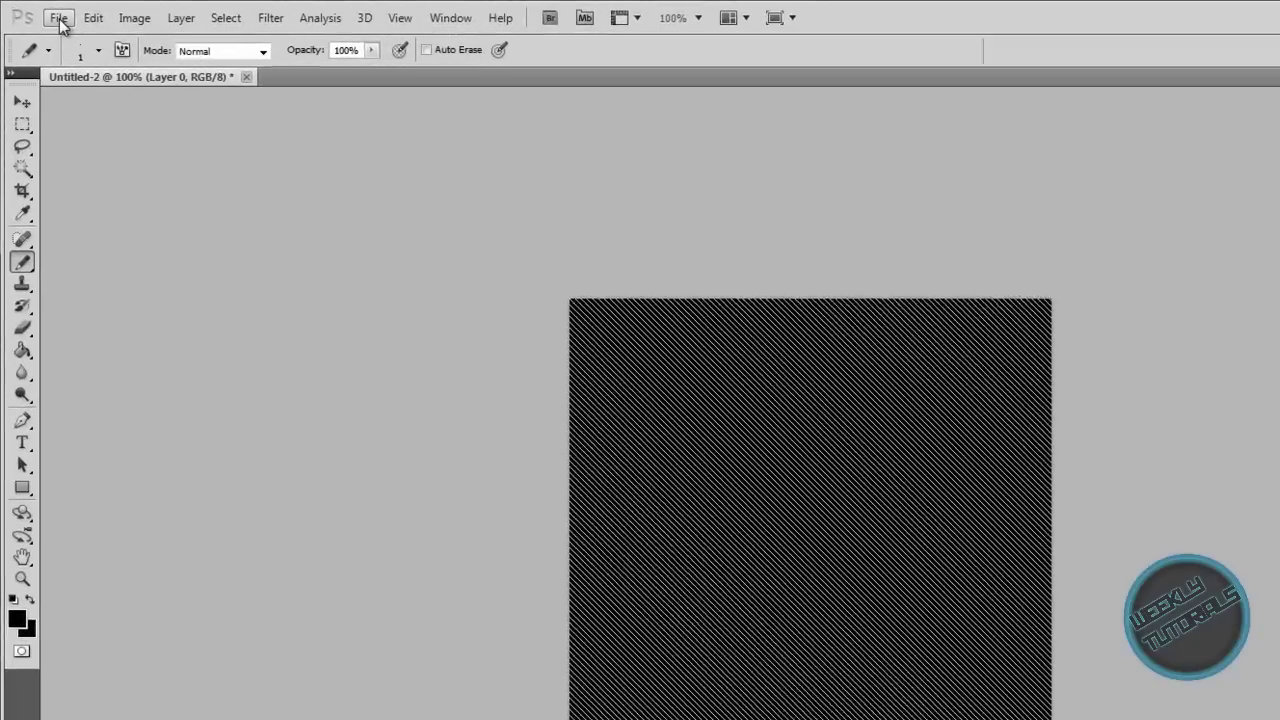
- Create Untitled-3 through File > New: 6 × 6 pixels with a Transparent background
left_click(41, 12)
left_click(105, 40)
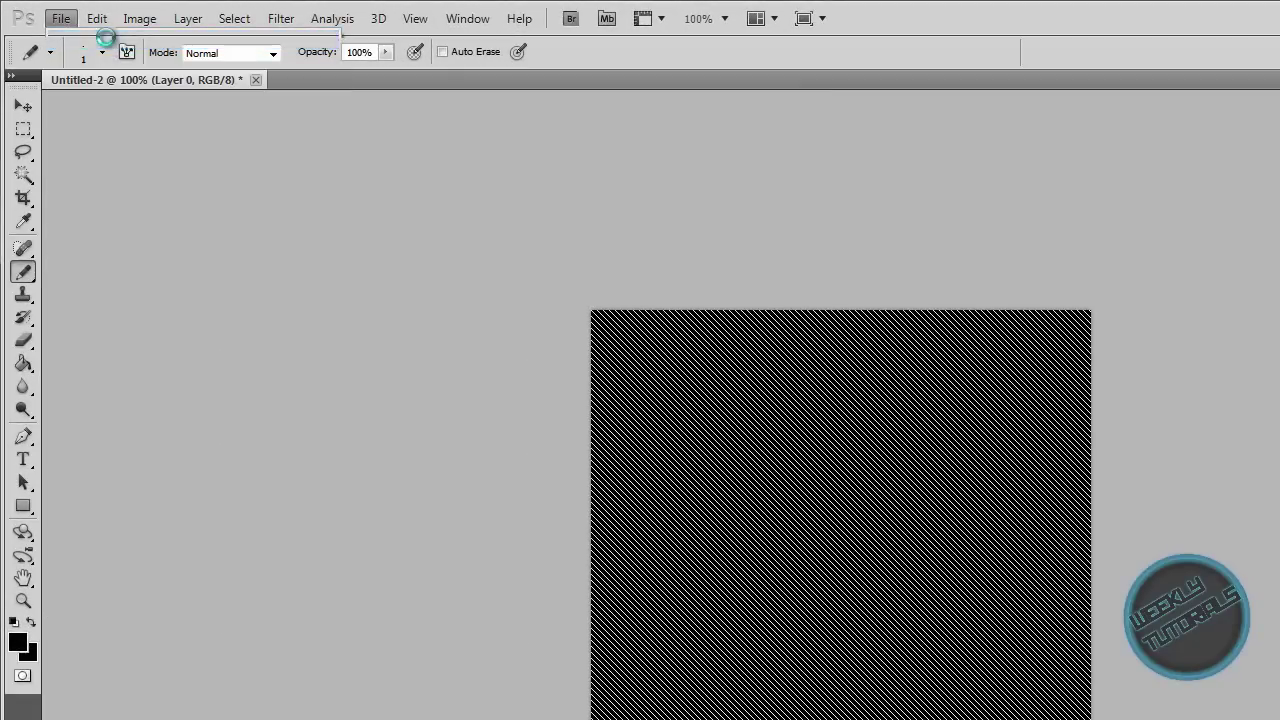
left_click(943, 366)
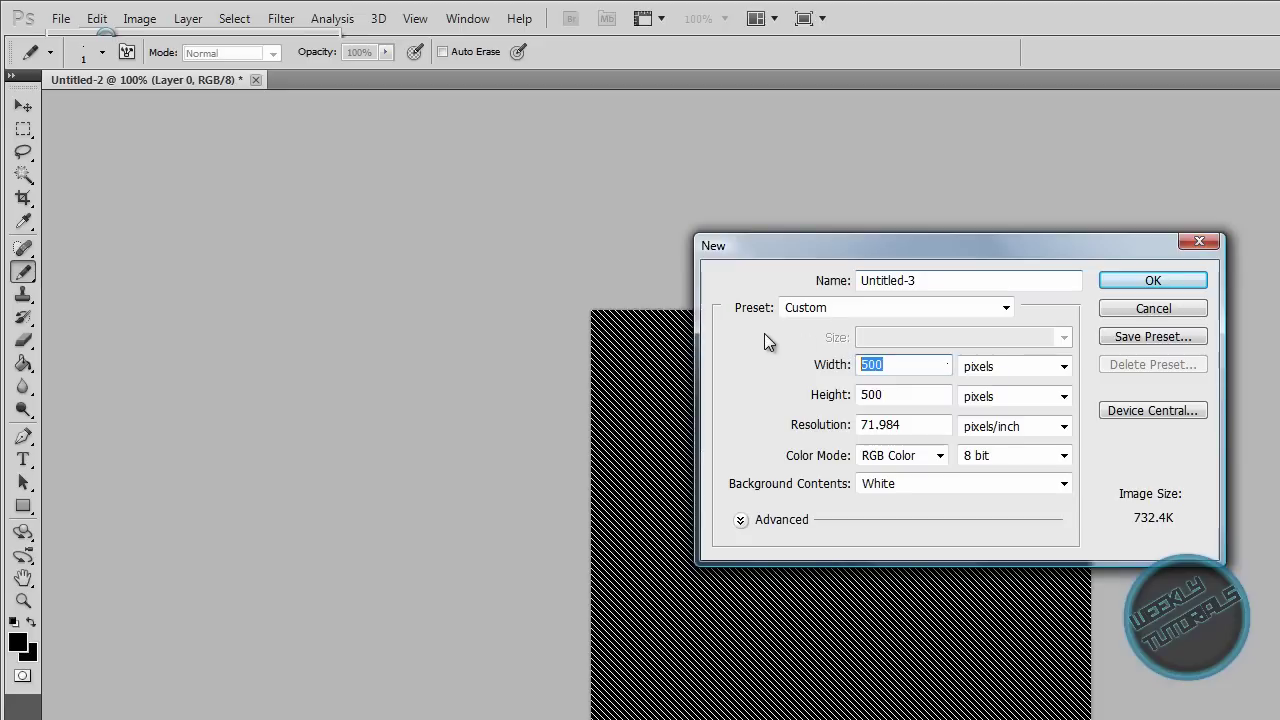
type("6")
key("Tab")
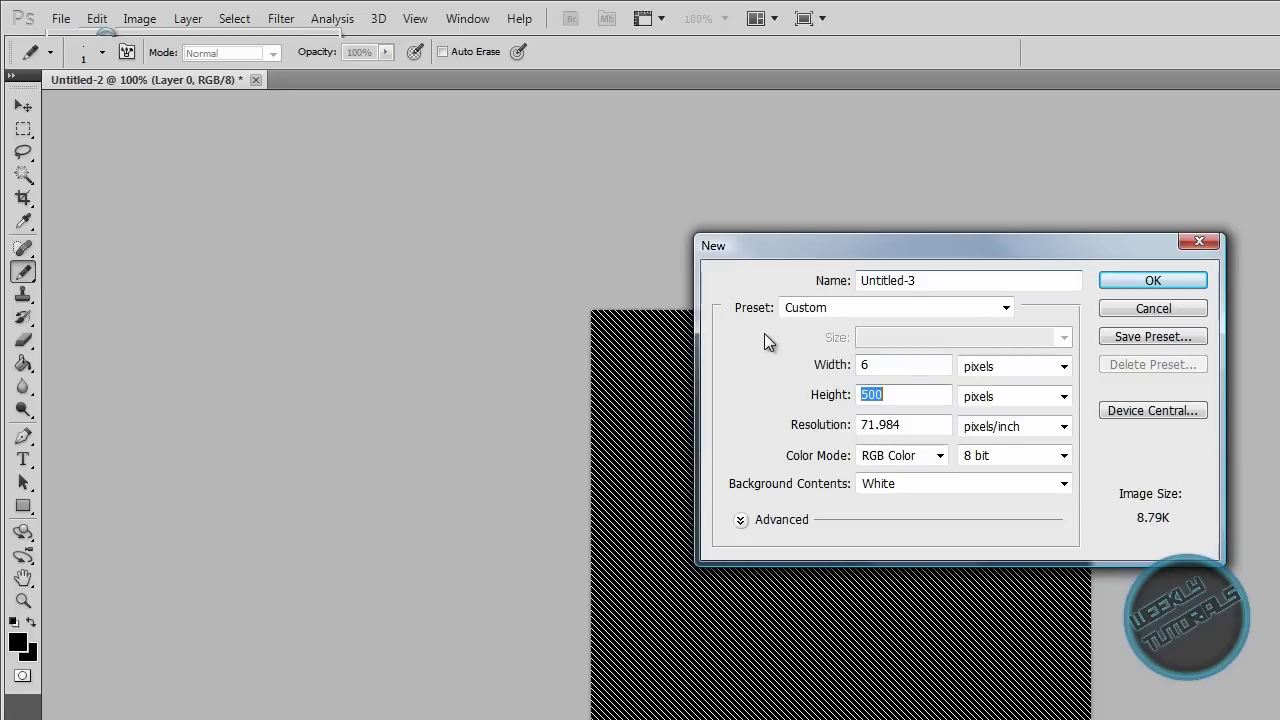
type("6")
left_click(952, 488)
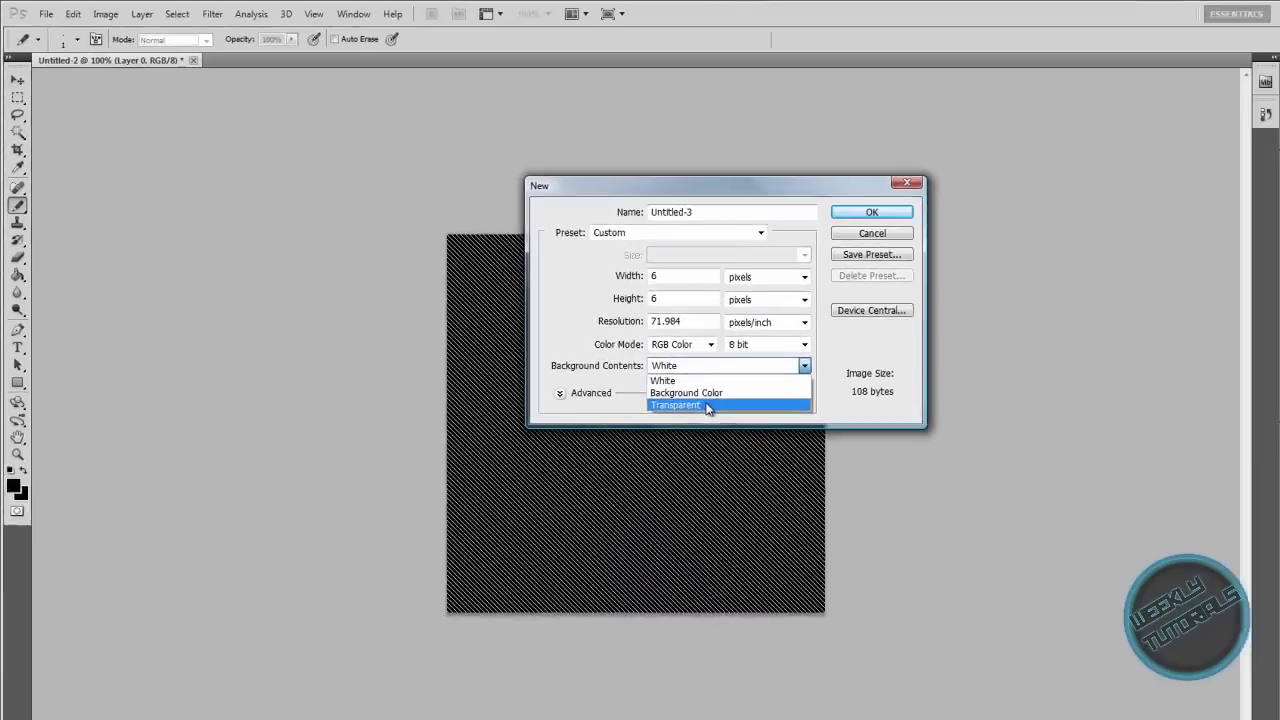
left_click(921, 535)
left_click(784, 187)
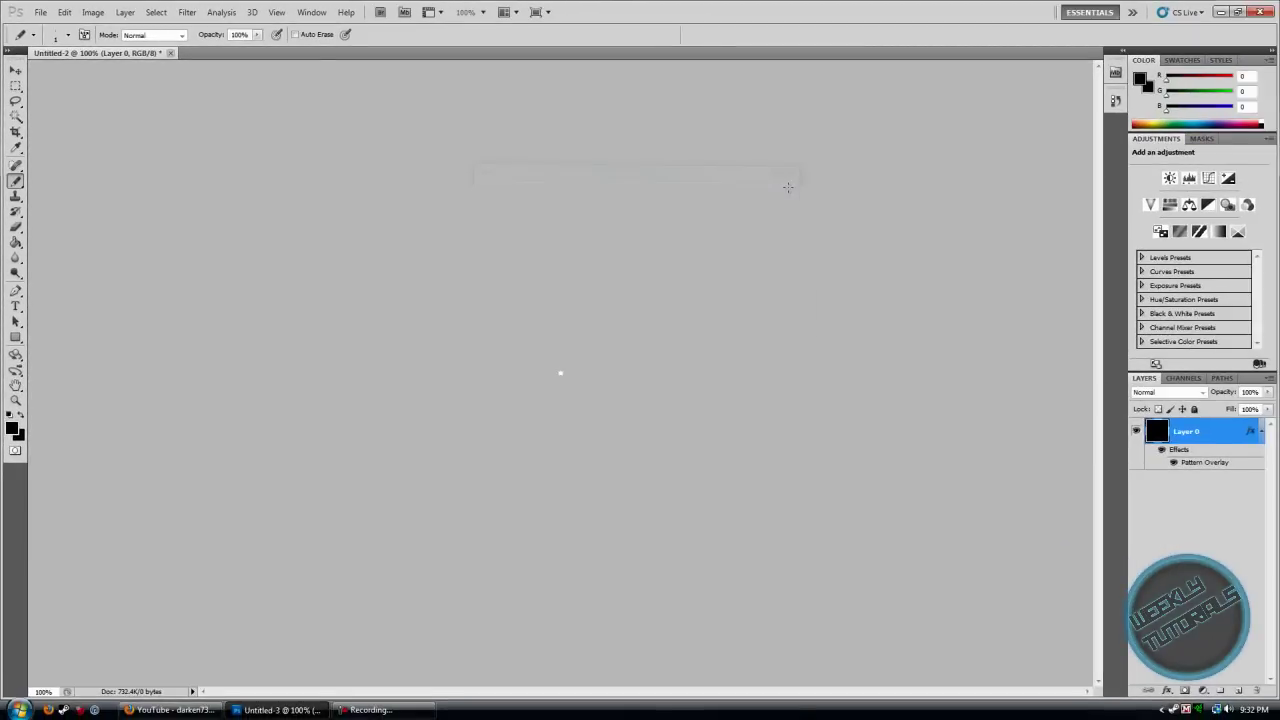
- Zoom the tiny canvas to 3200% and set the foreground colour to white
left_click(16, 400)
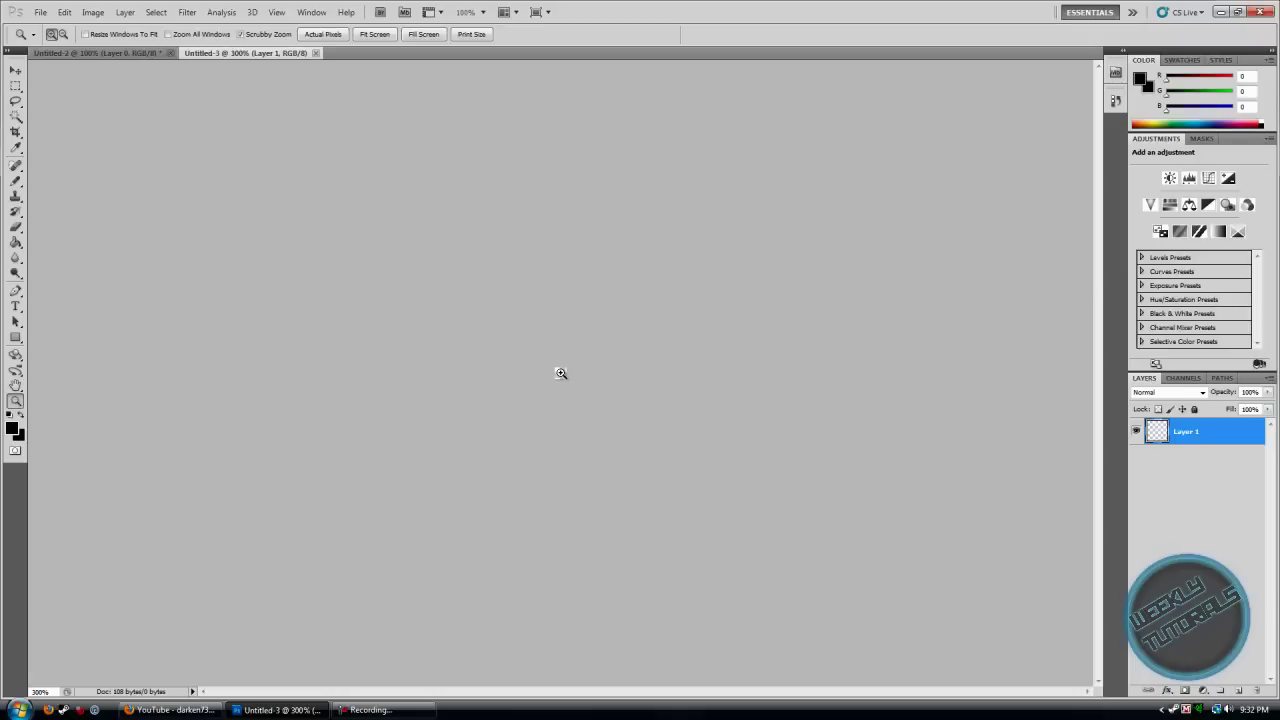
left_click_drag(561, 373, 561, 373)
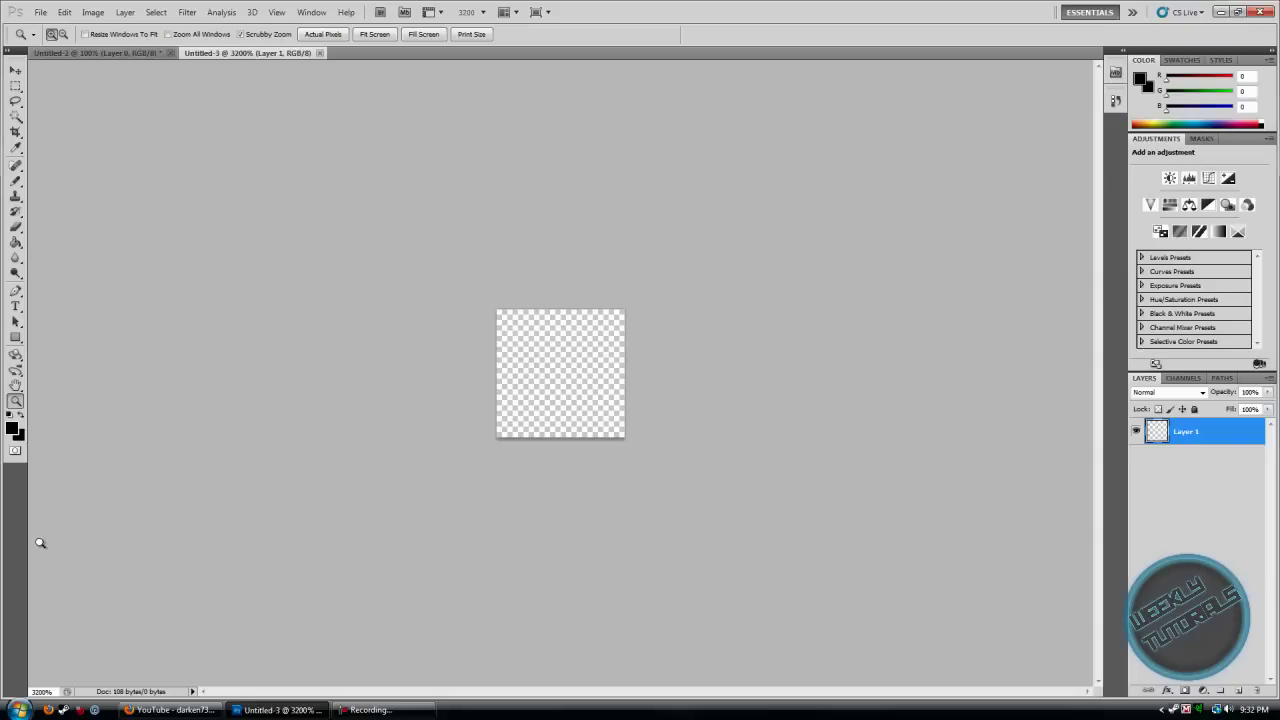
left_click(13, 429)
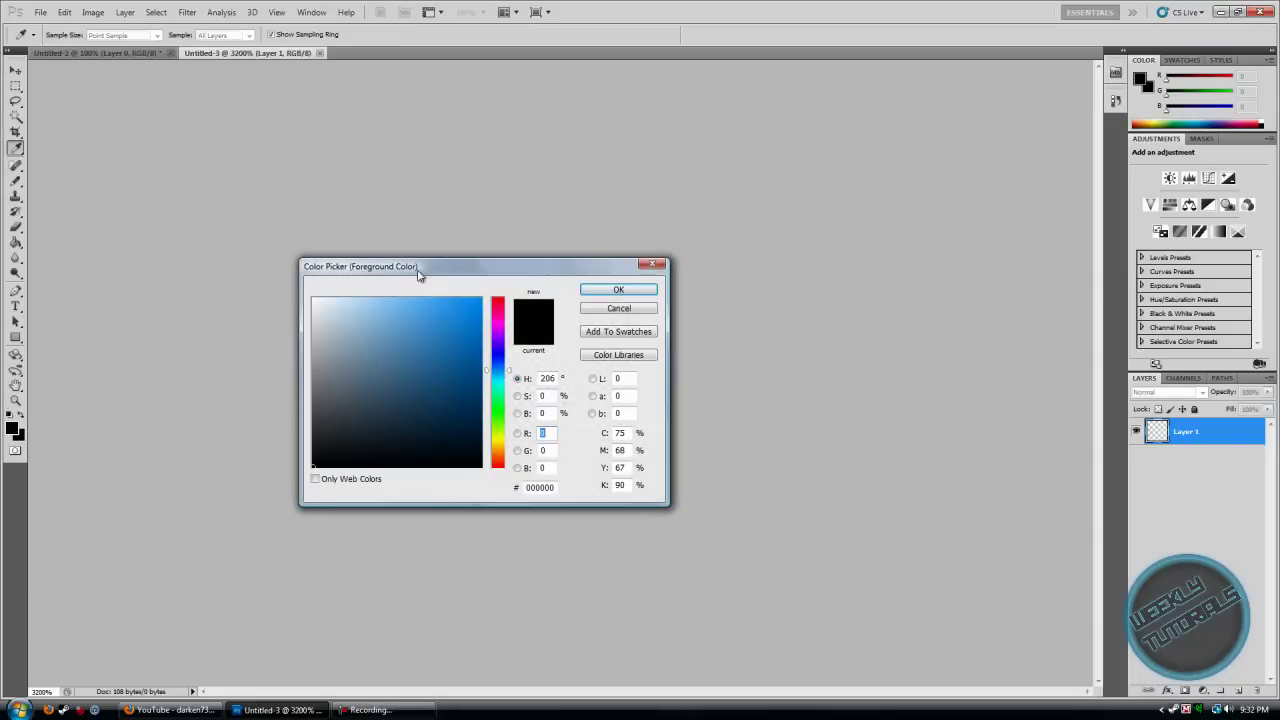
left_click_drag(313, 466, 277, 289)
left_click(596, 292)
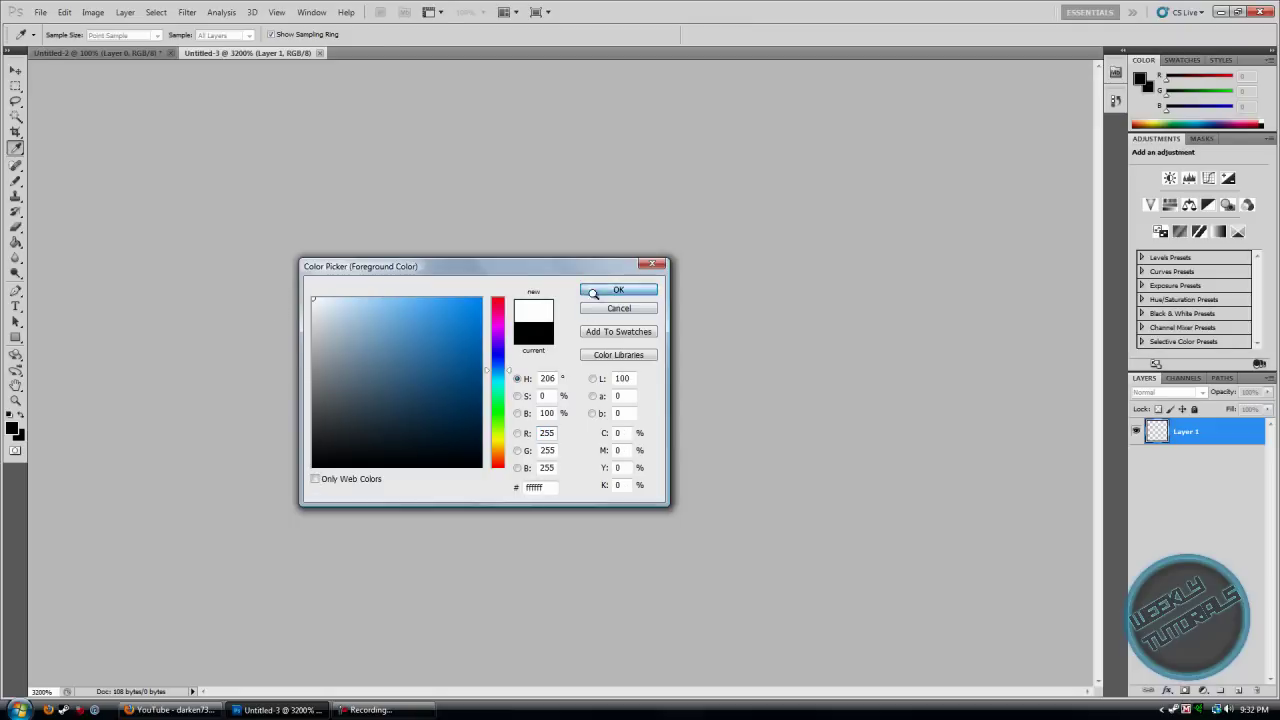
- Select the Pencil Tool and check that its brush size is 1 px
left_click(16, 183)
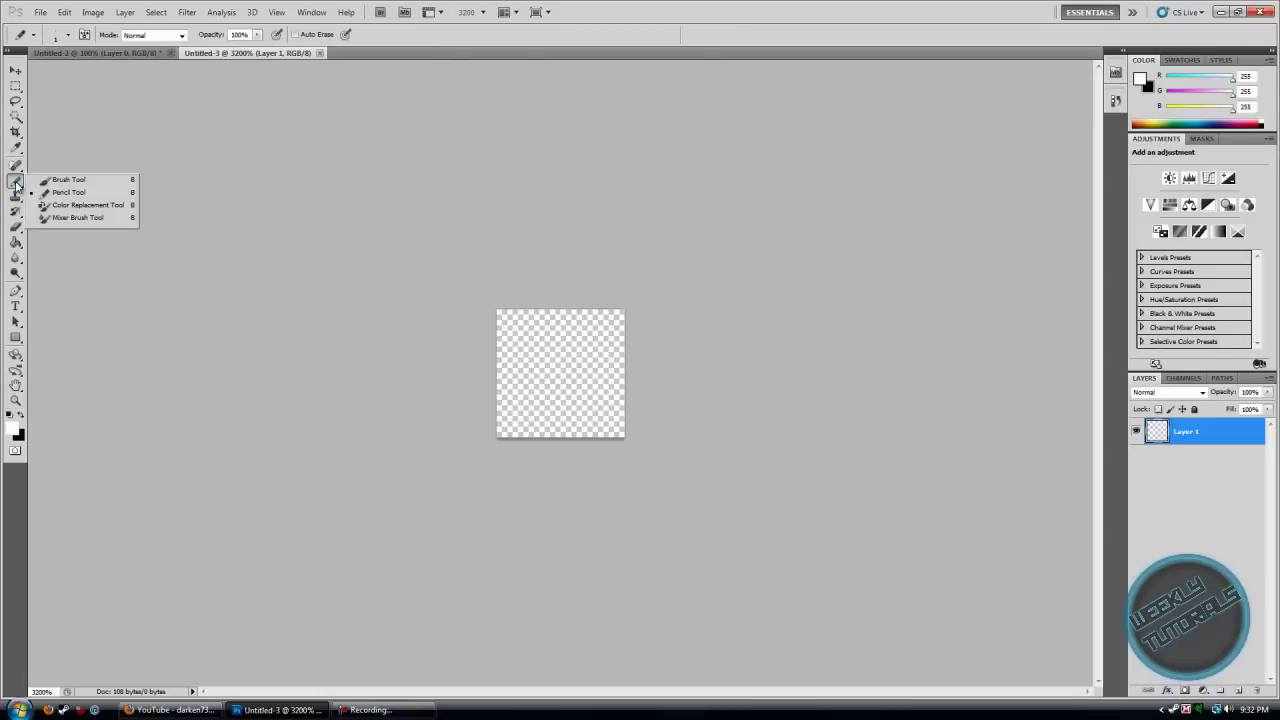
left_click(17, 185)
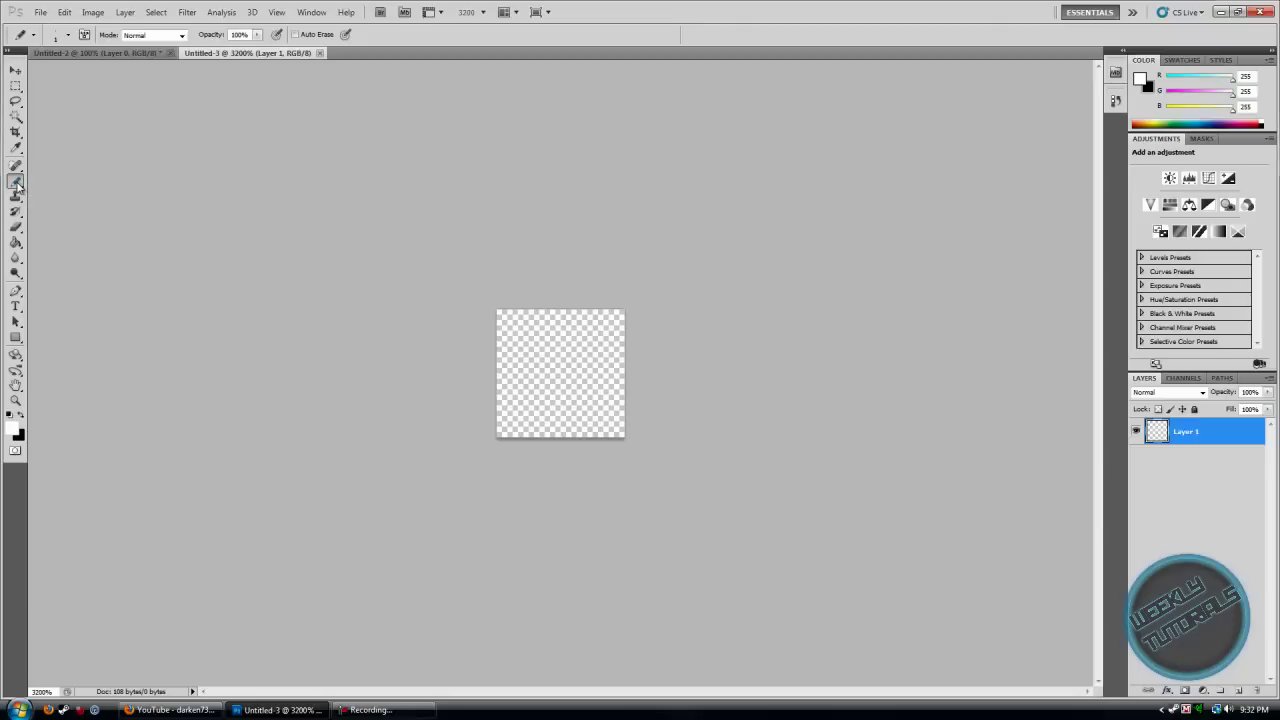
left_click(17, 185)
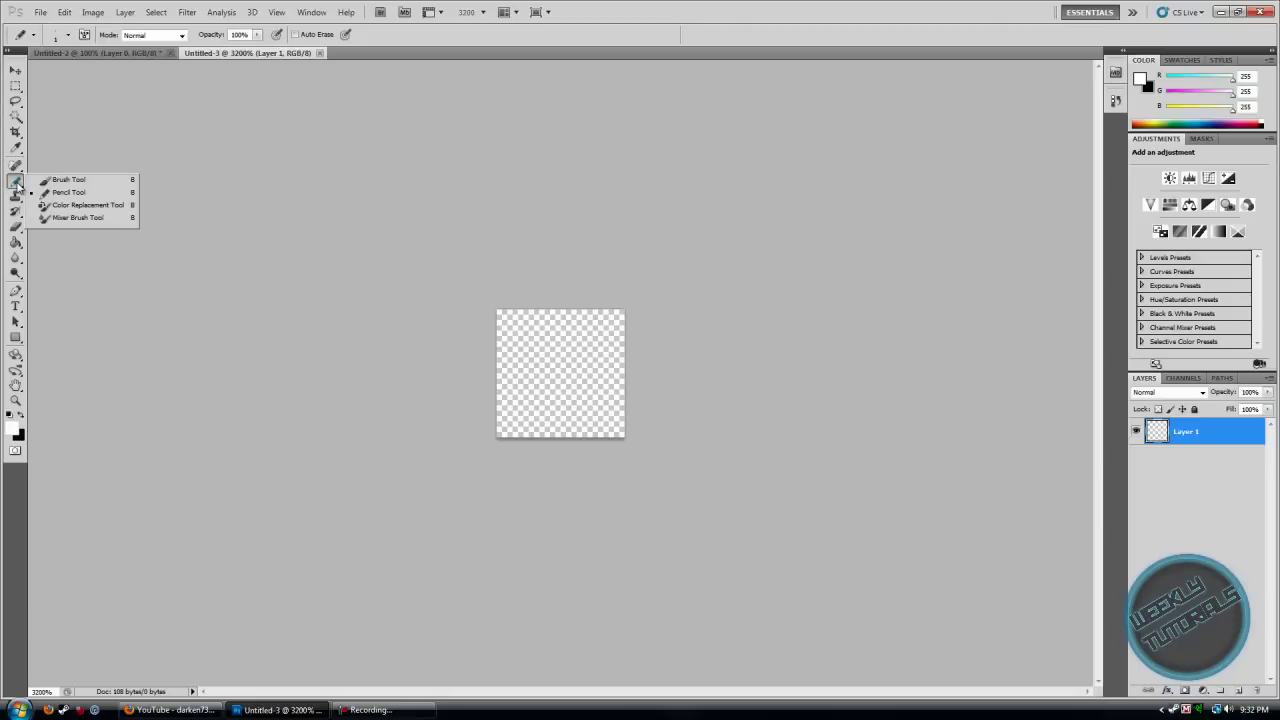
left_click(75, 193)
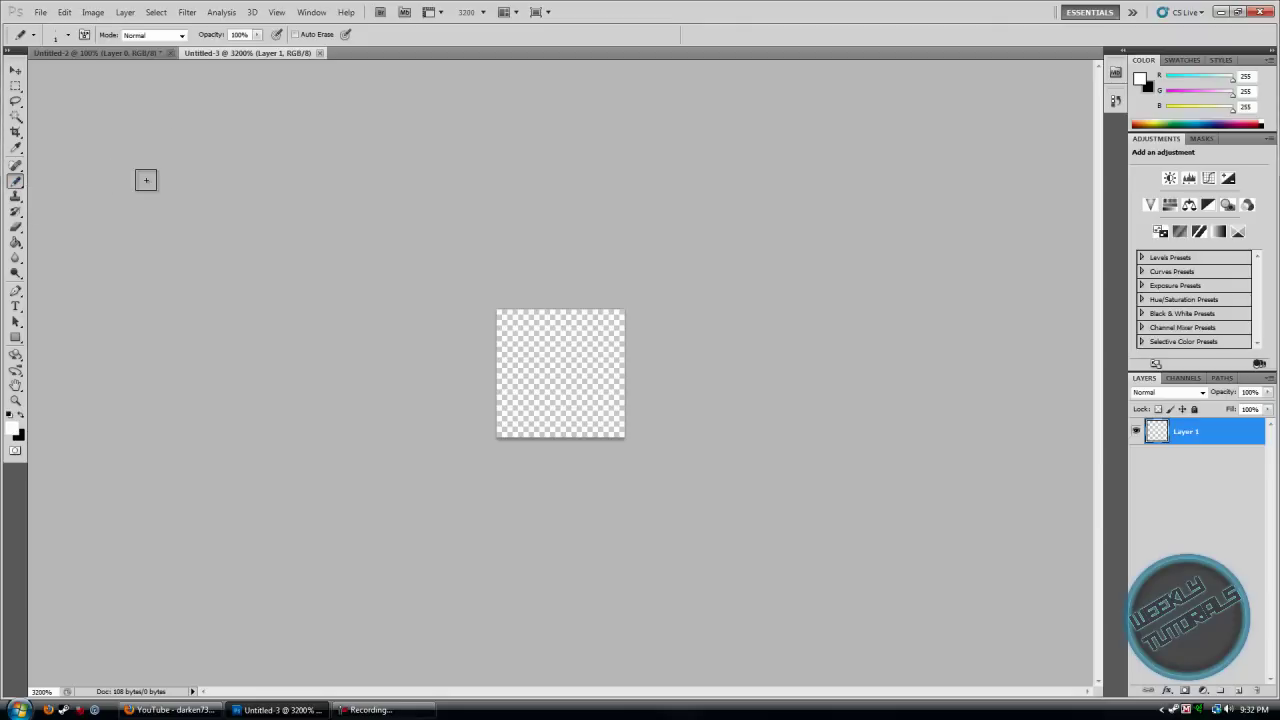
left_click(69, 37)
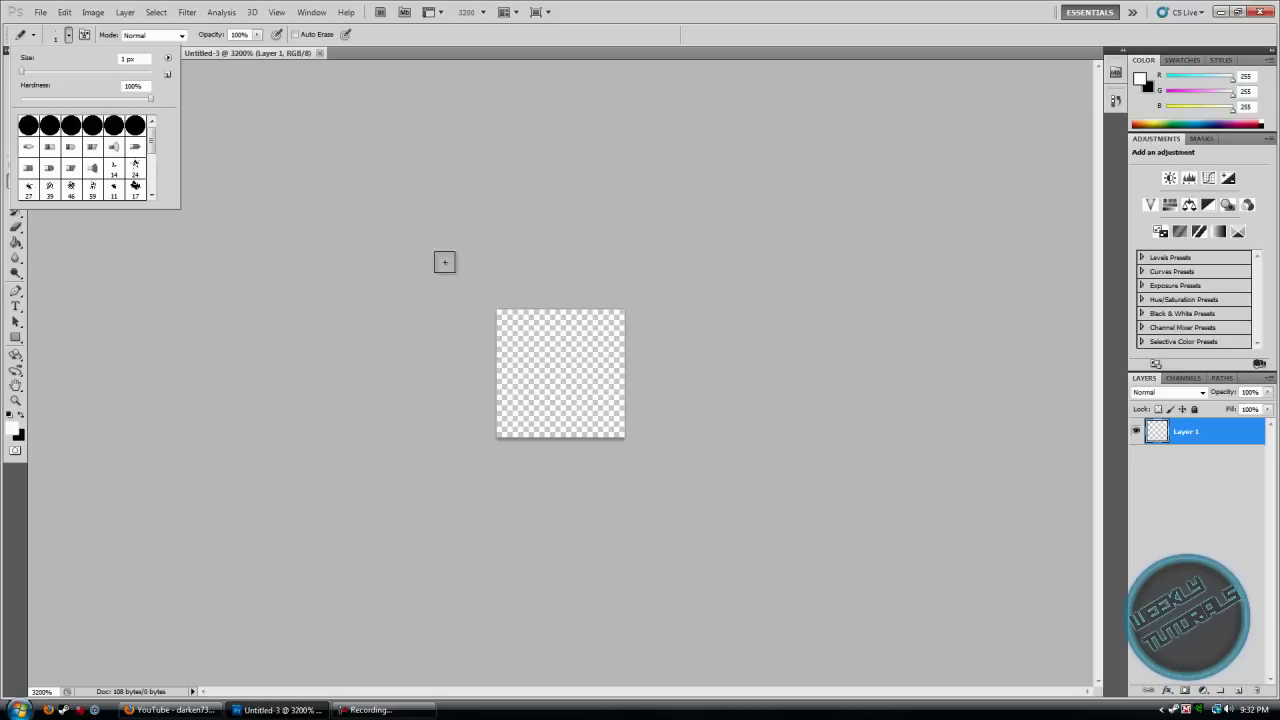
- Pencil a 1 px white diagonal from the top-right pixel to the bottom-left pixel
left_click(443, 260)
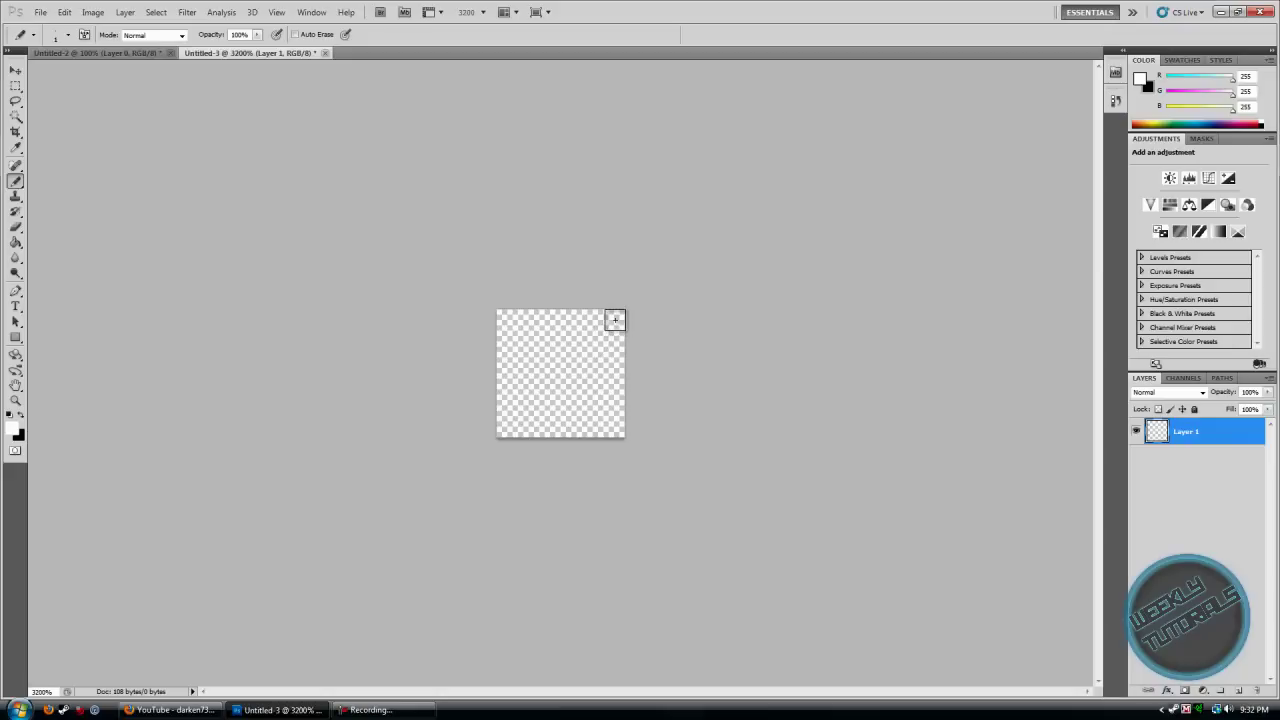
left_click(614, 318)
left_click_drag(594, 341, 581, 352)
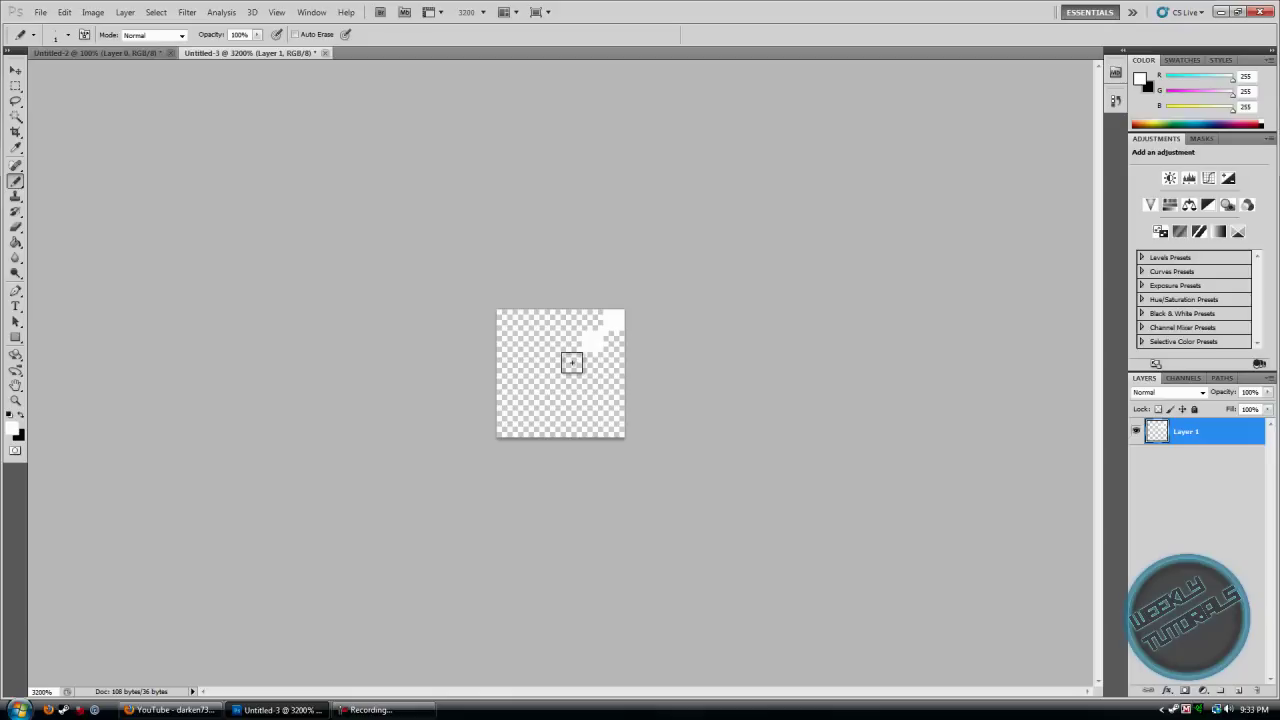
left_click_drag(571, 362, 507, 427)
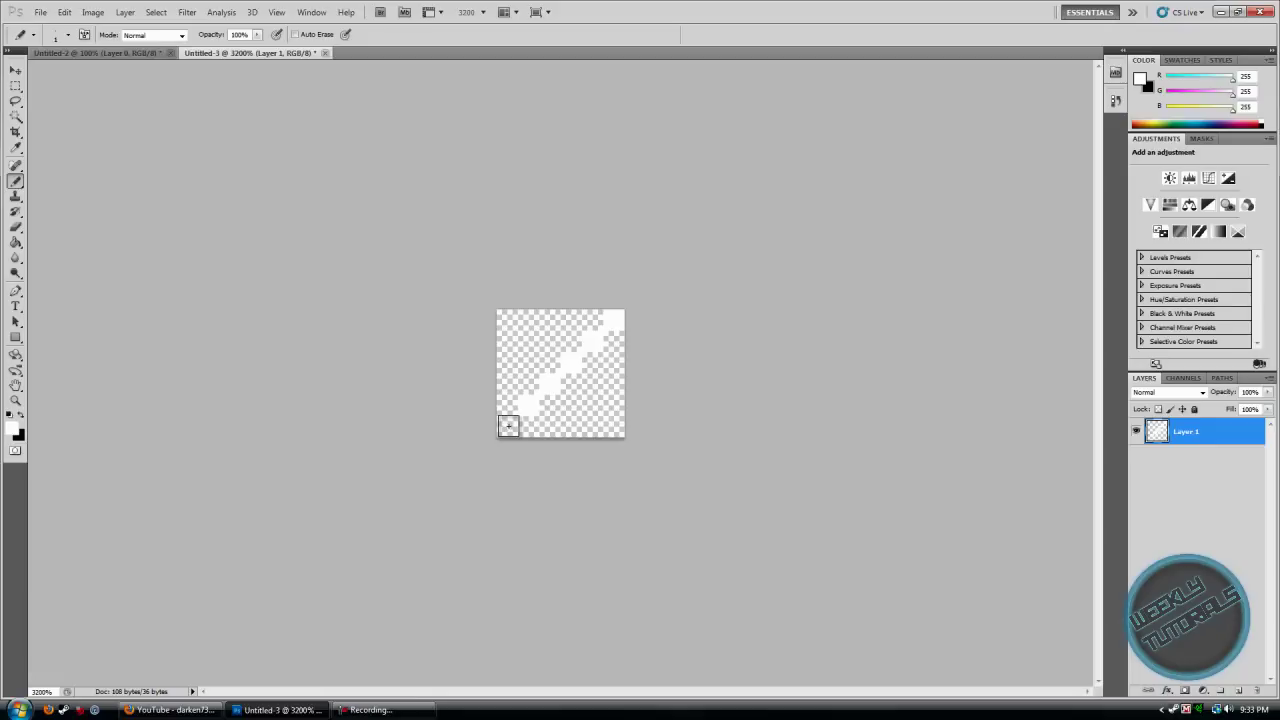
left_click(507, 426)
- Define the stripe tile as a pattern named 'Right to Left' via Edit > Define Pattern
left_click(65, 12)
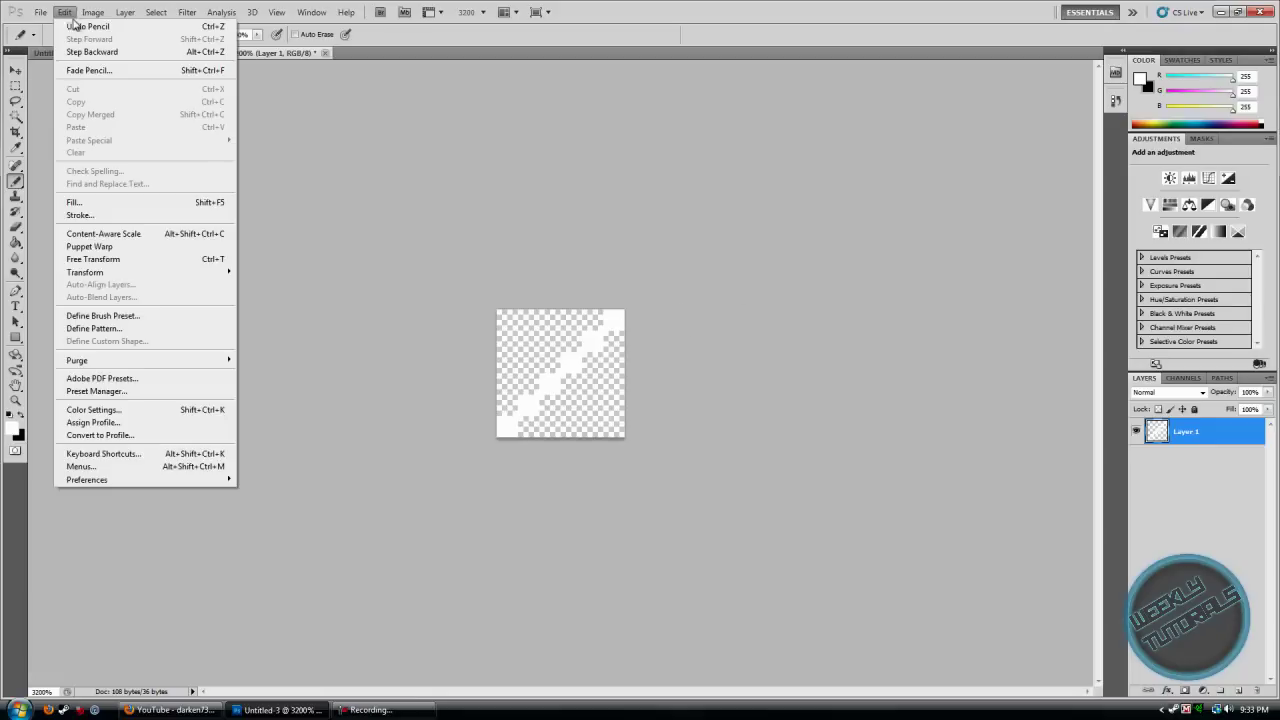
left_click(134, 328)
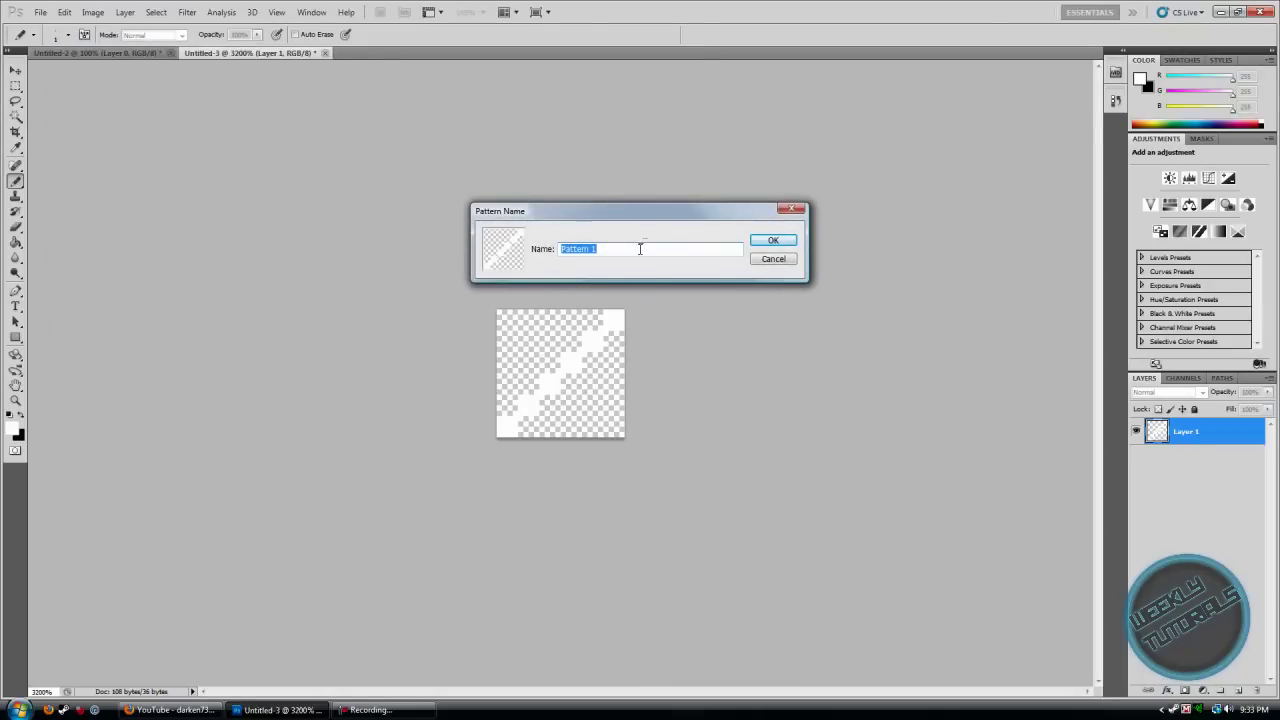
key("BackSpace")
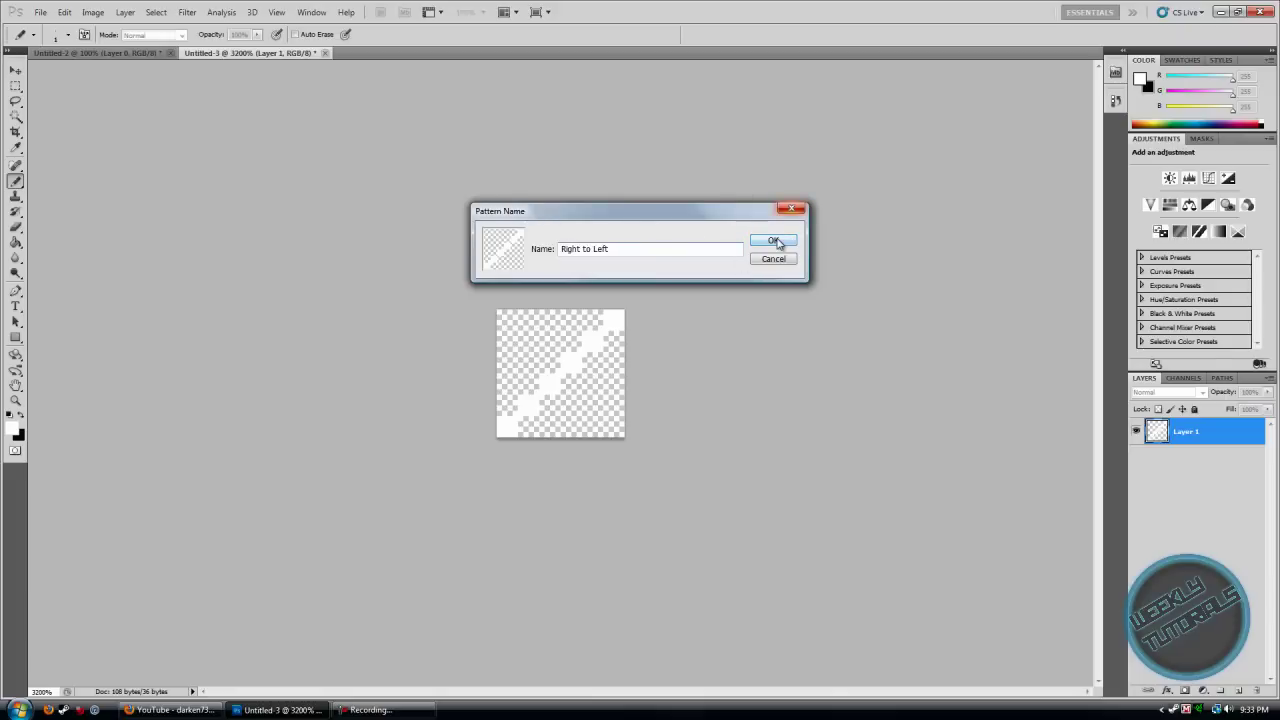
left_click(774, 242)
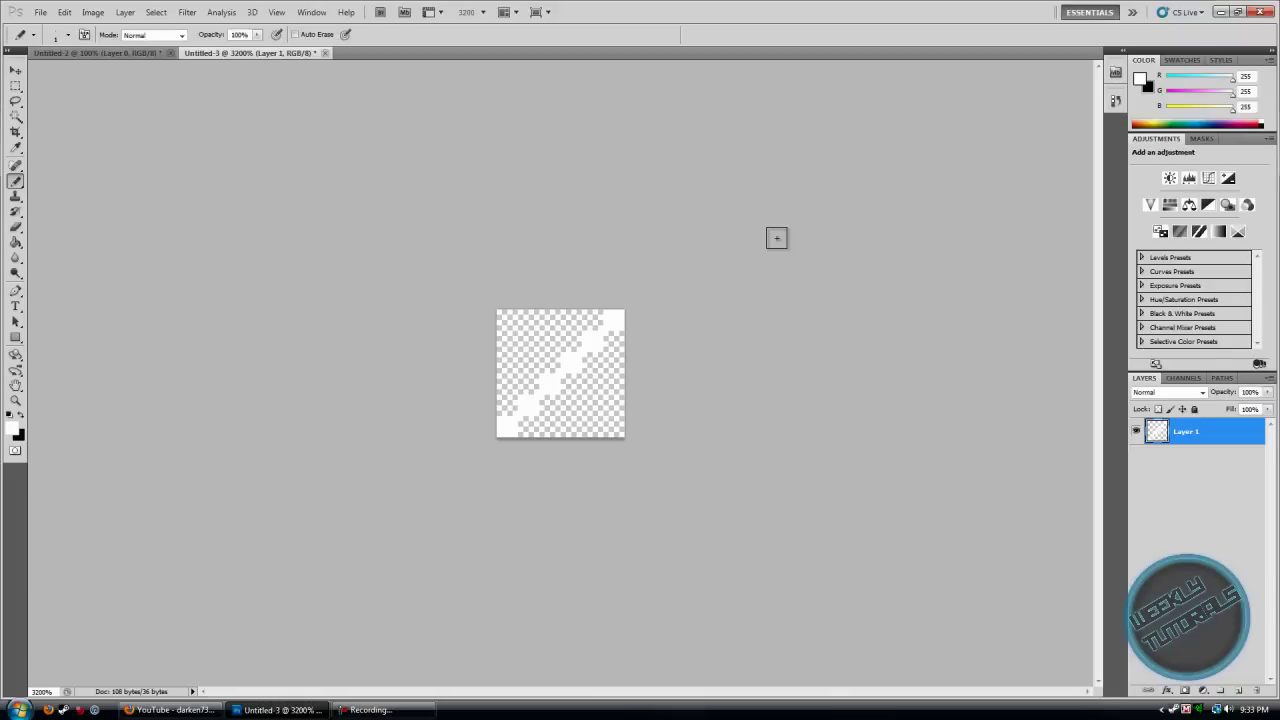
- Create Untitled-4 with Ctrl+N: 500 × 500 pixels with a White background
left_click(41, 12)
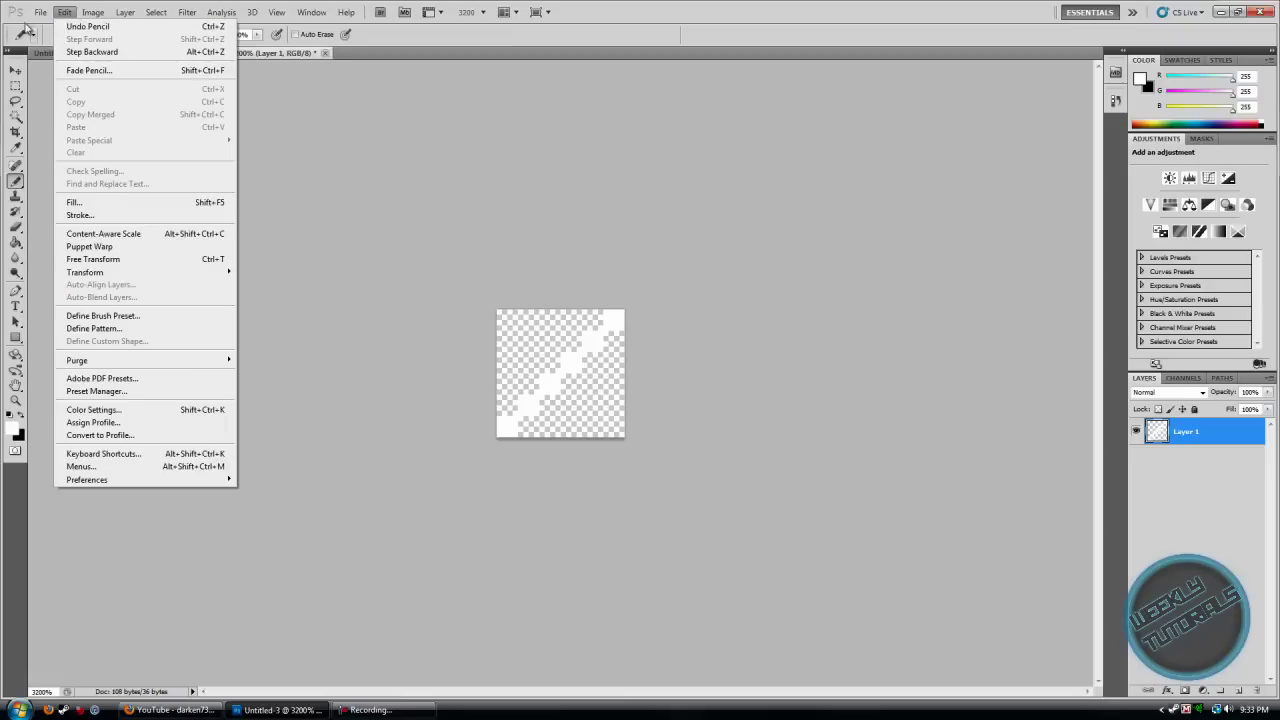
left_click(137, 62)
key("ctrl+n")
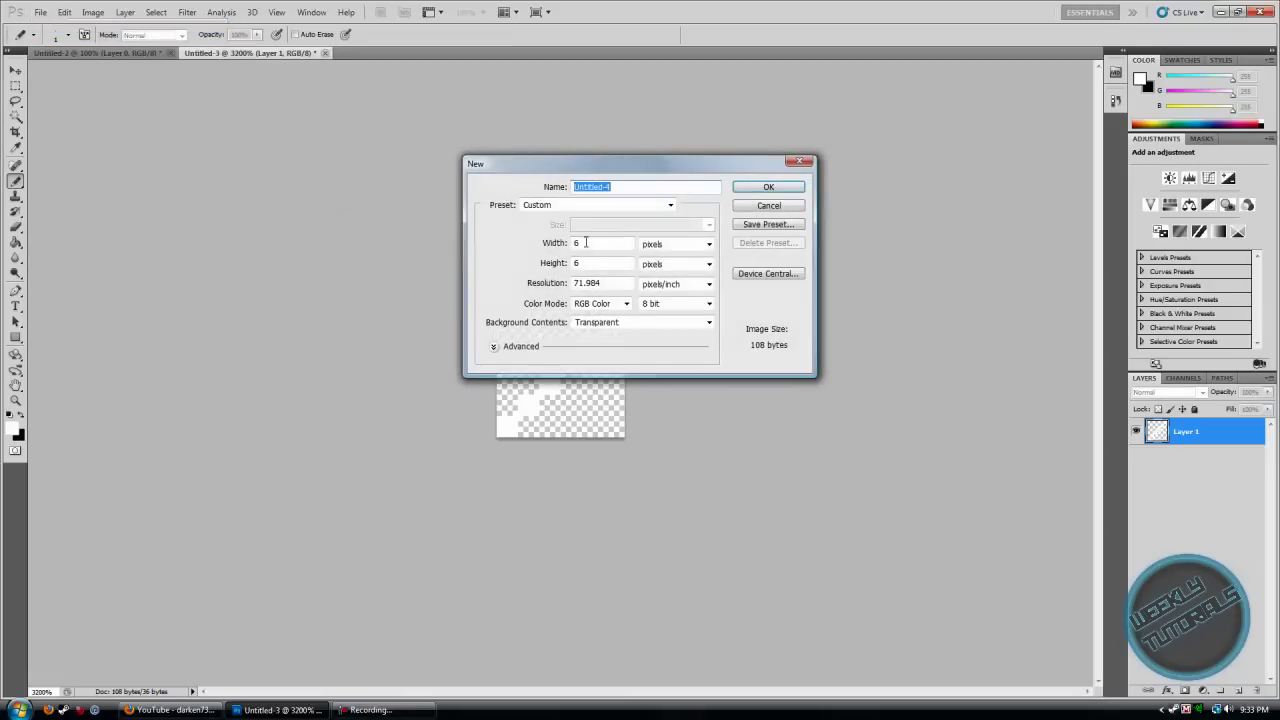
double_click(580, 243)
type("500")
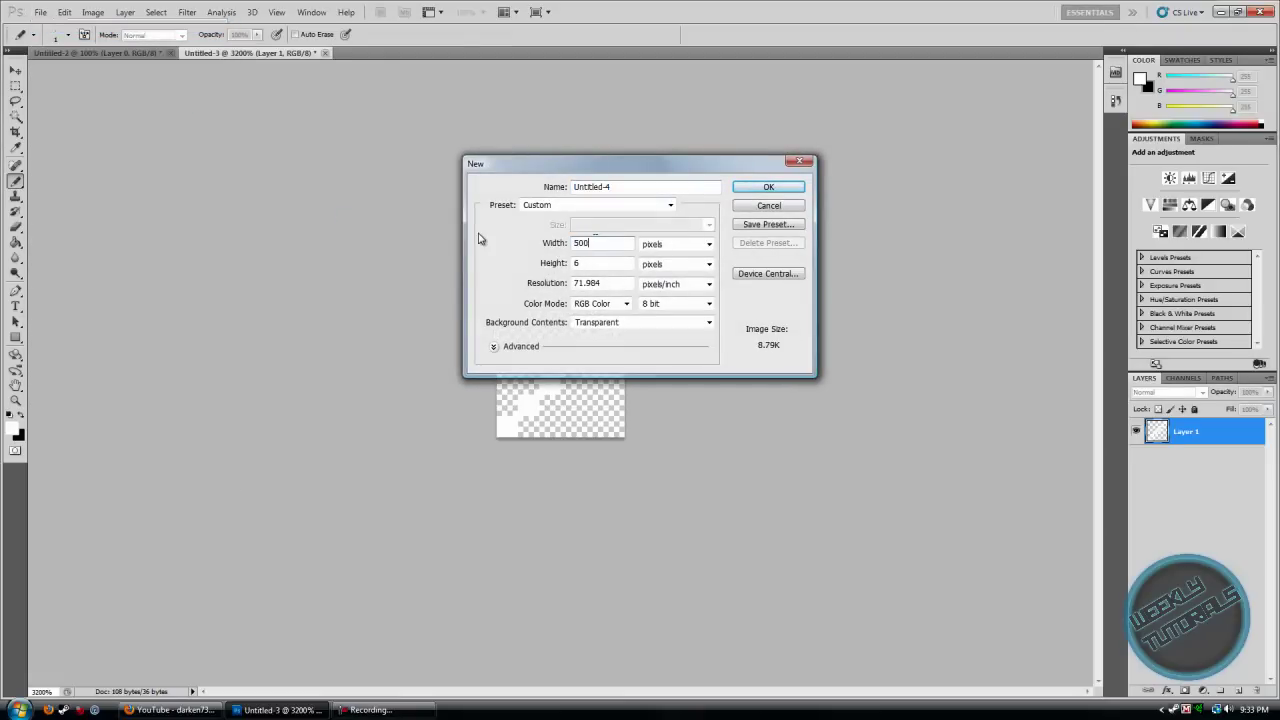
key("Tab")
key("Tab")
type("500")
key("Tab")
left_click(625, 324)
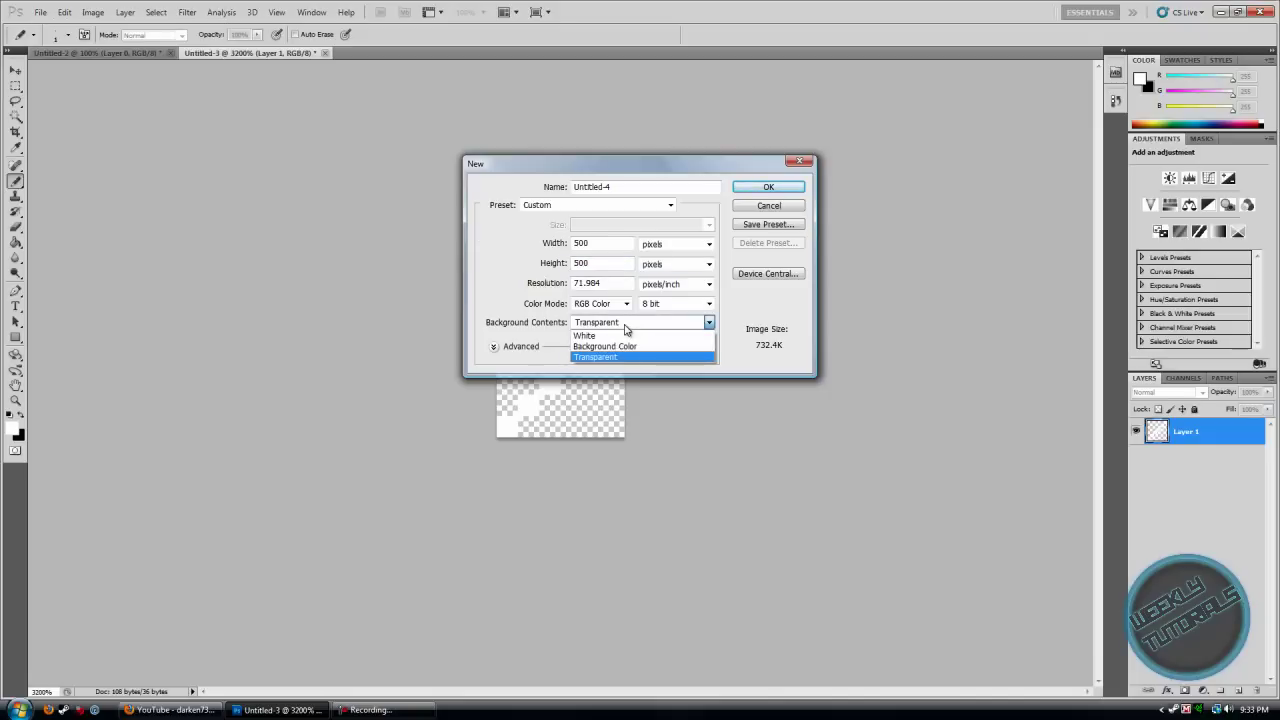
left_click(600, 335)
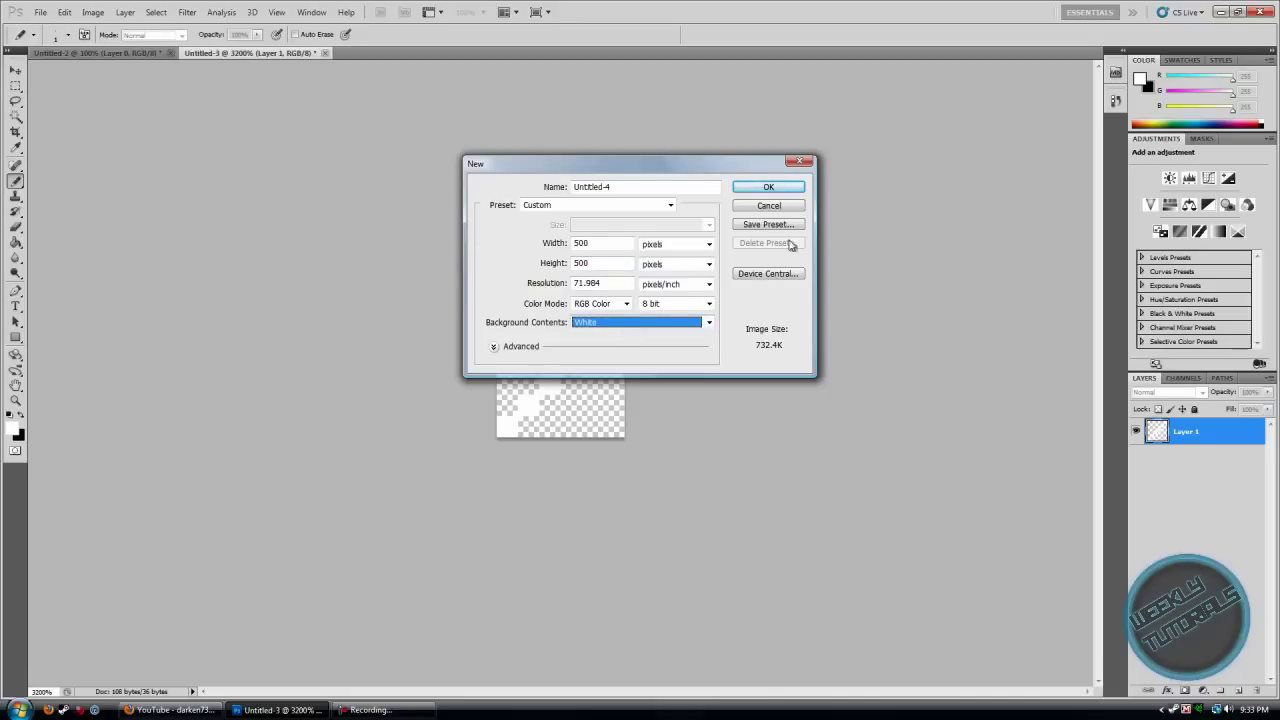
left_click(782, 189)
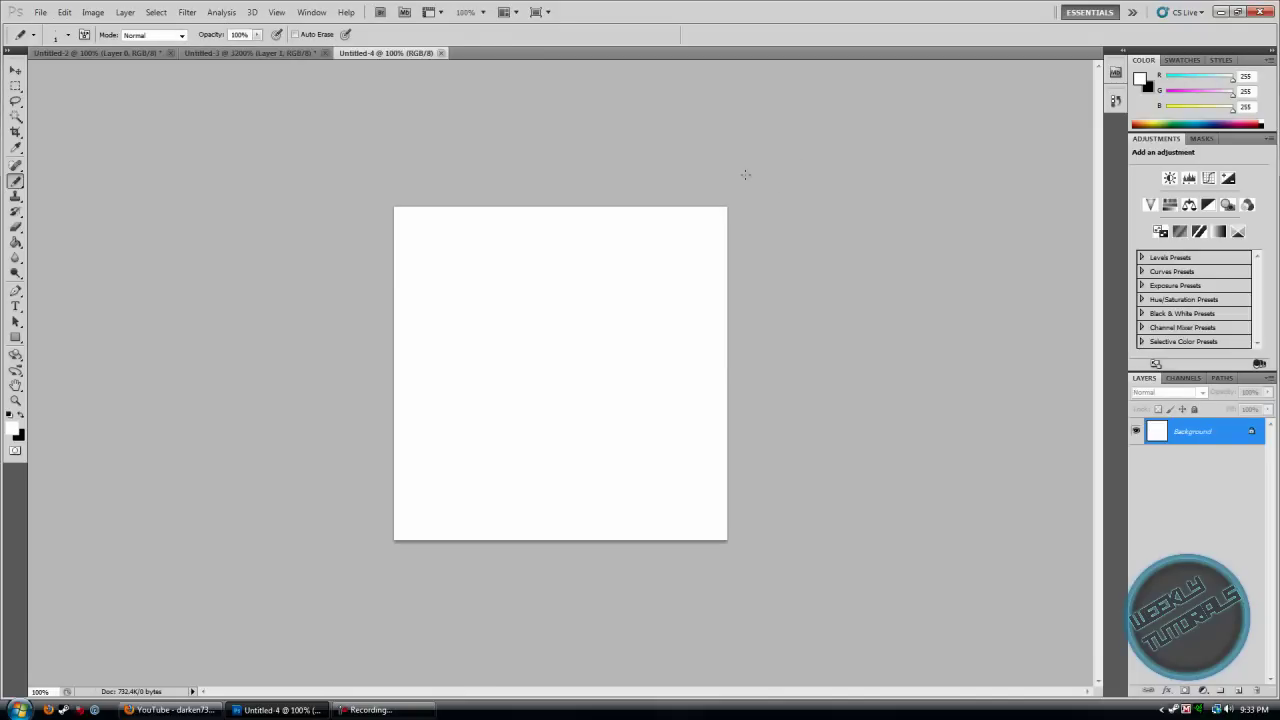
- Paint-bucket the canvas solid black and convert the Background into an unlocked Layer 0
left_click(13, 429)
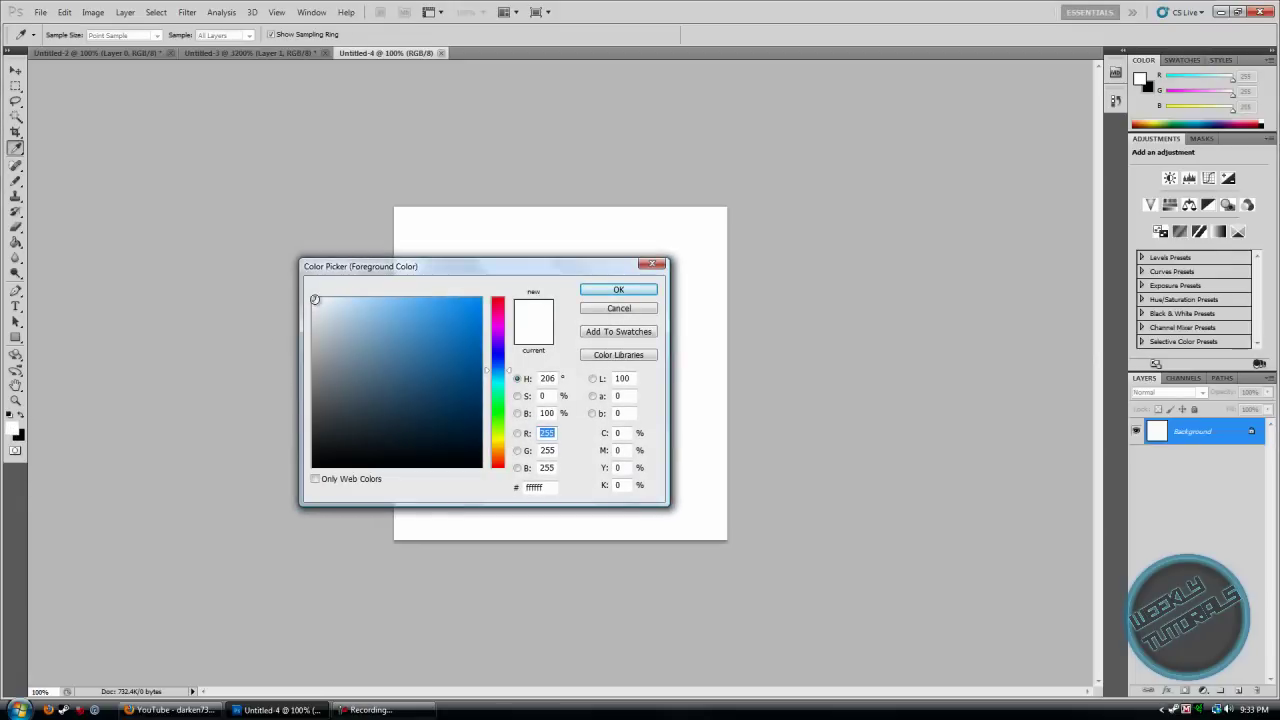
left_click(309, 378)
left_click_drag(309, 378, 309, 467)
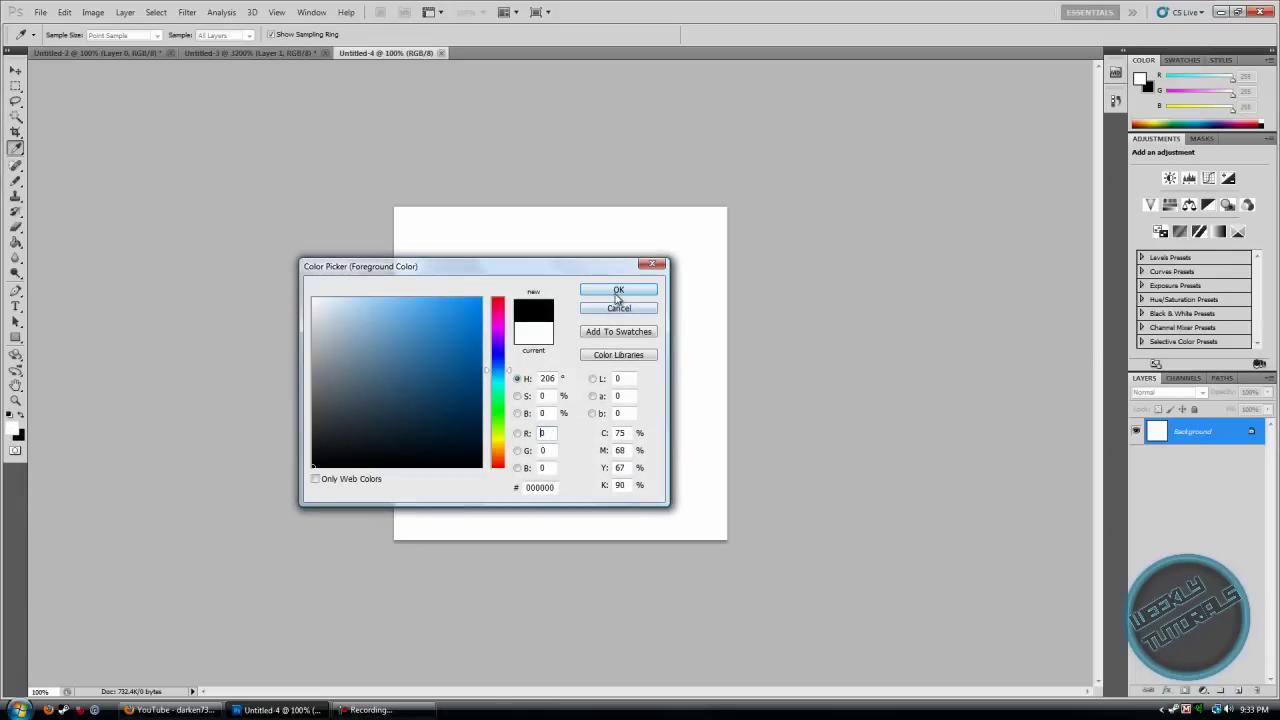
left_click(616, 290)
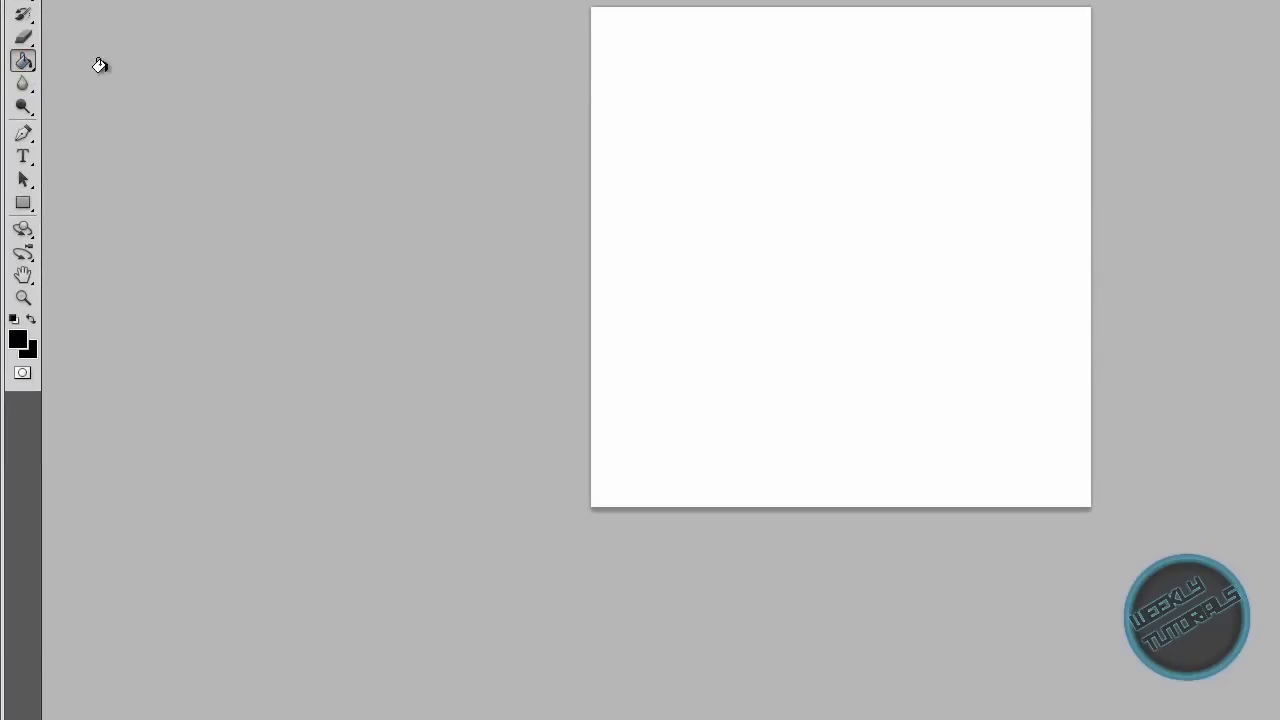
left_click(23, 61)
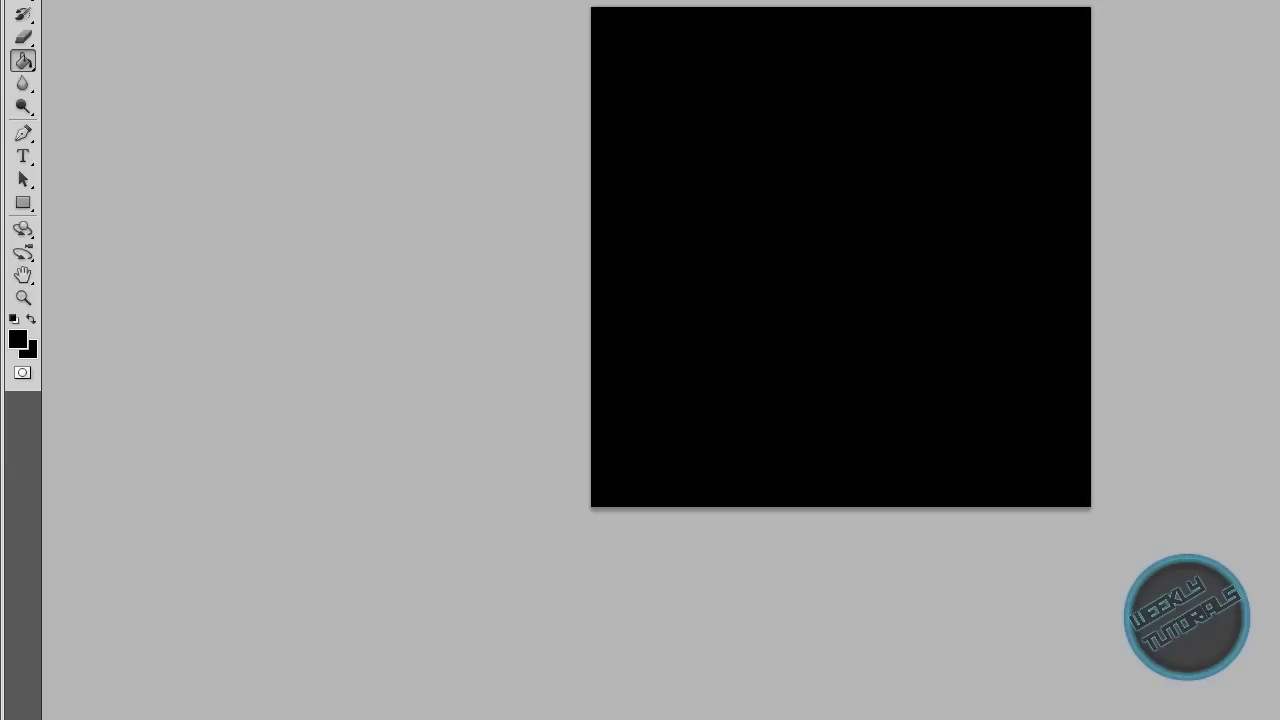
double_click(1252, 436)
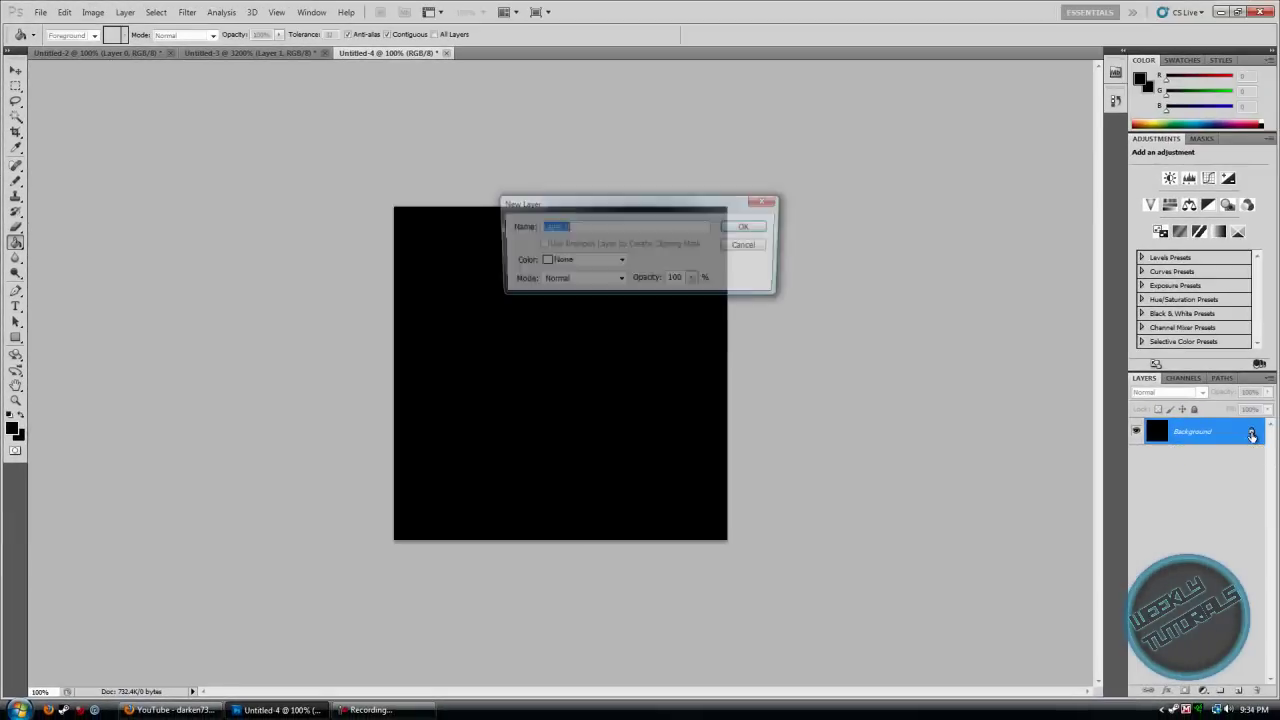
left_click(745, 227)
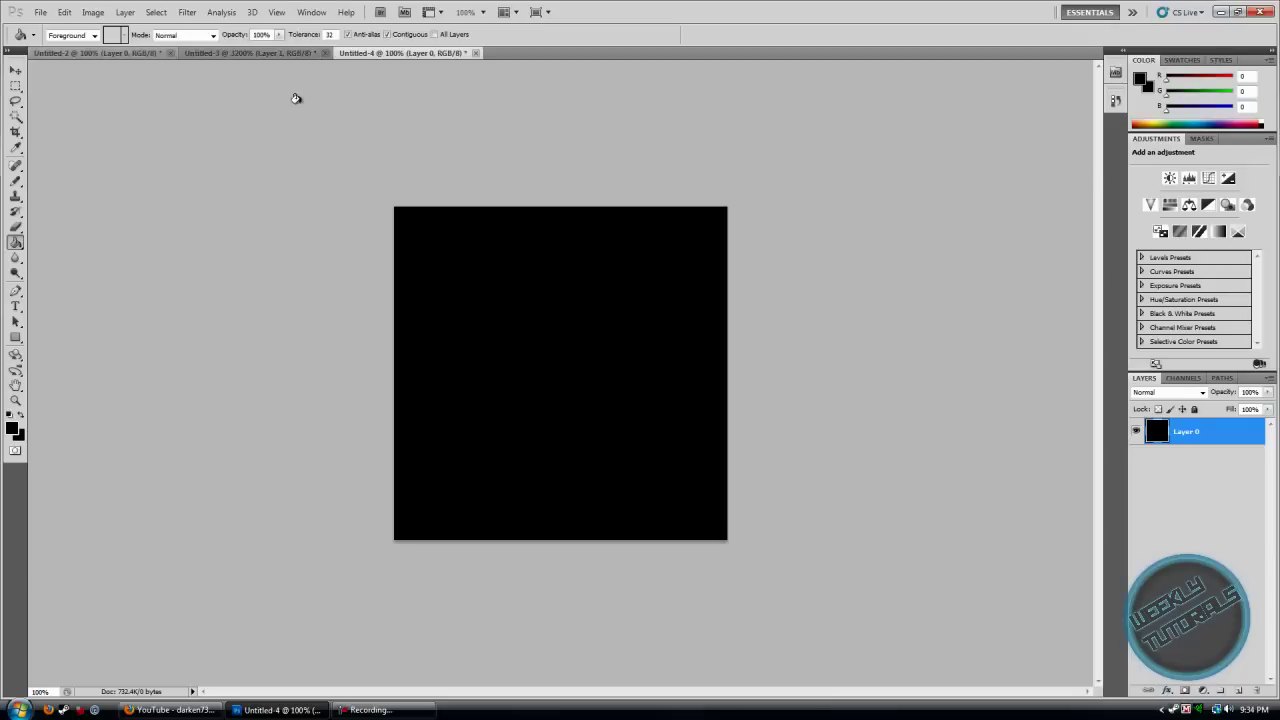
- Give Layer 0 a Pattern Overlay layer style using the Right to Left stripe pattern
left_click(123, 13)
mouse_move(155, 84)
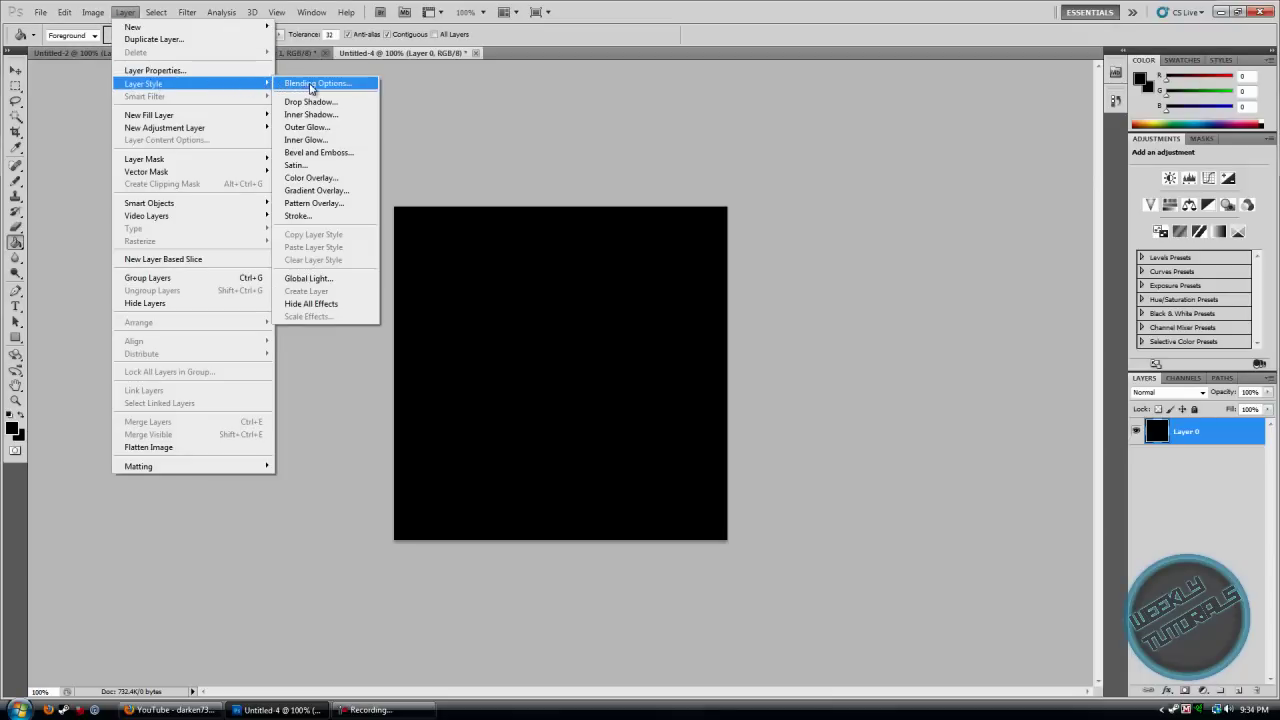
left_click(325, 84)
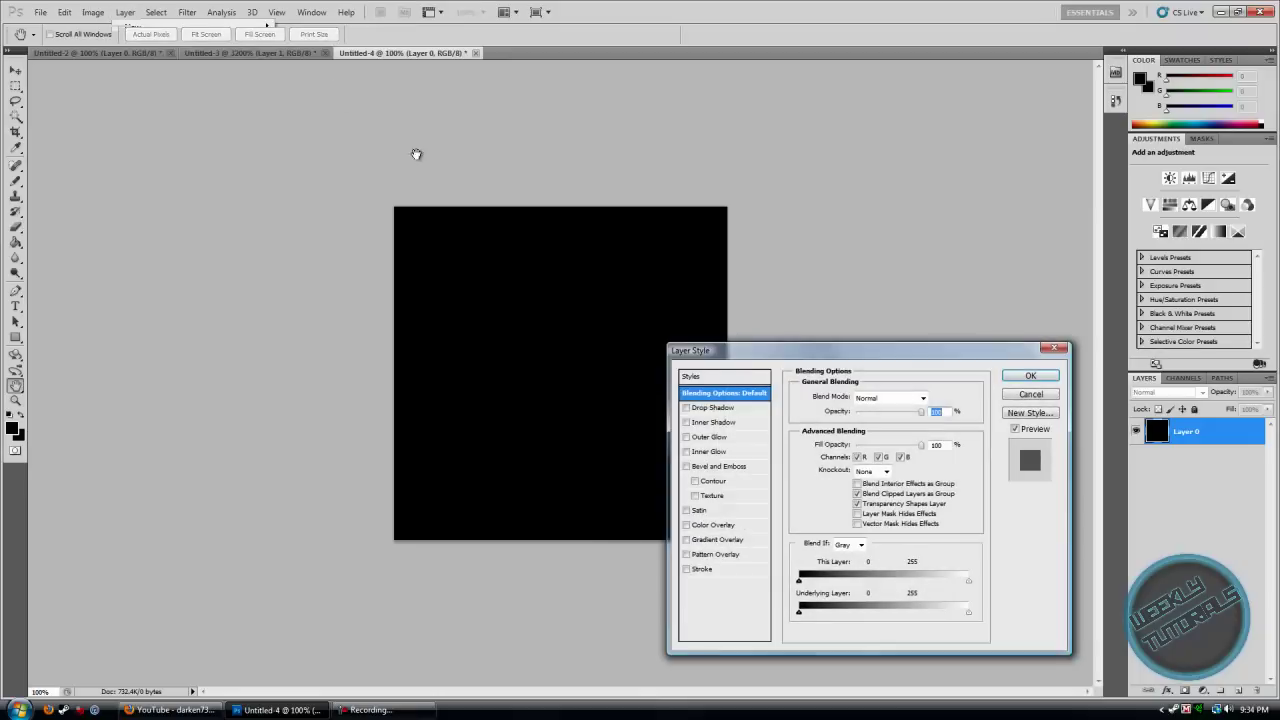
left_click(706, 555)
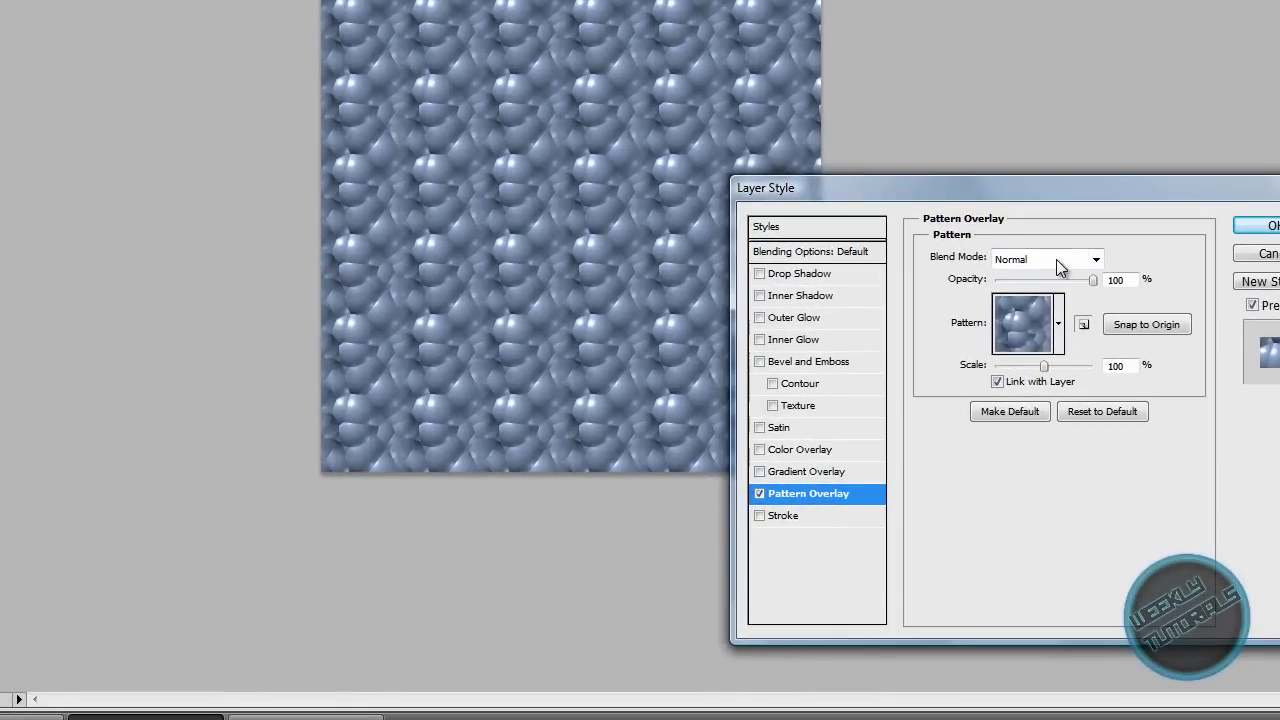
left_click(1034, 318)
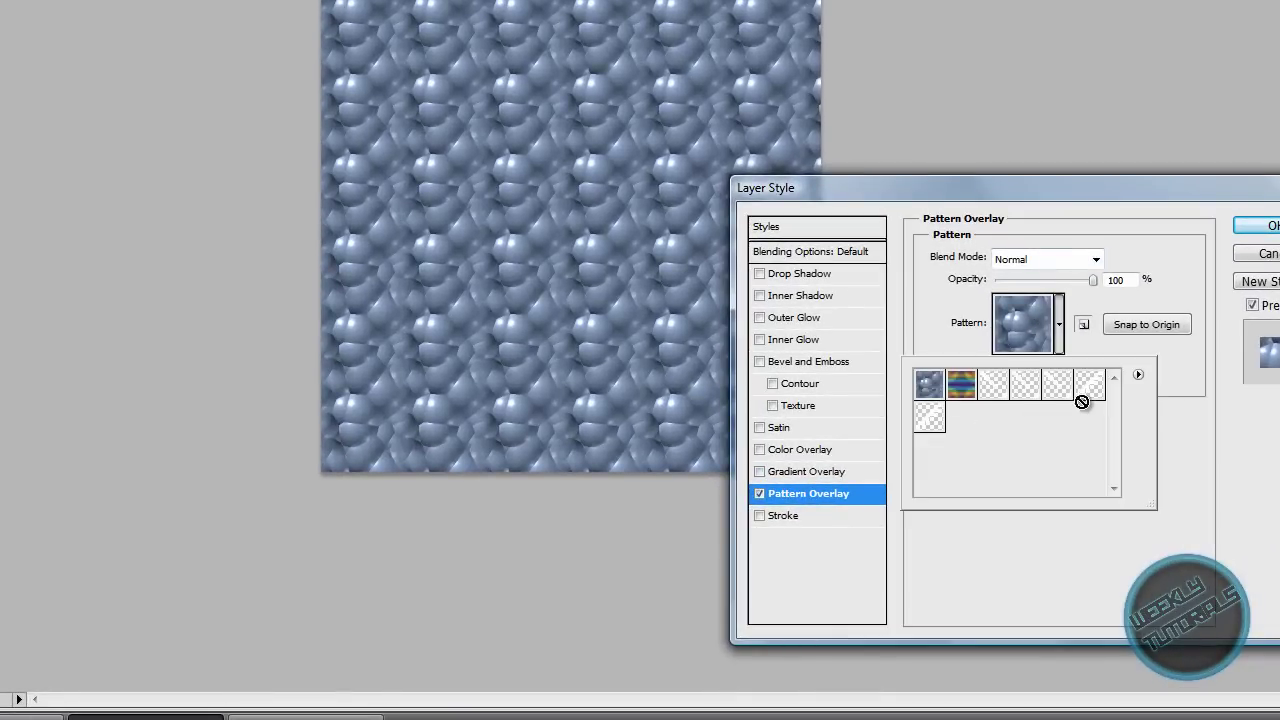
left_click(930, 424)
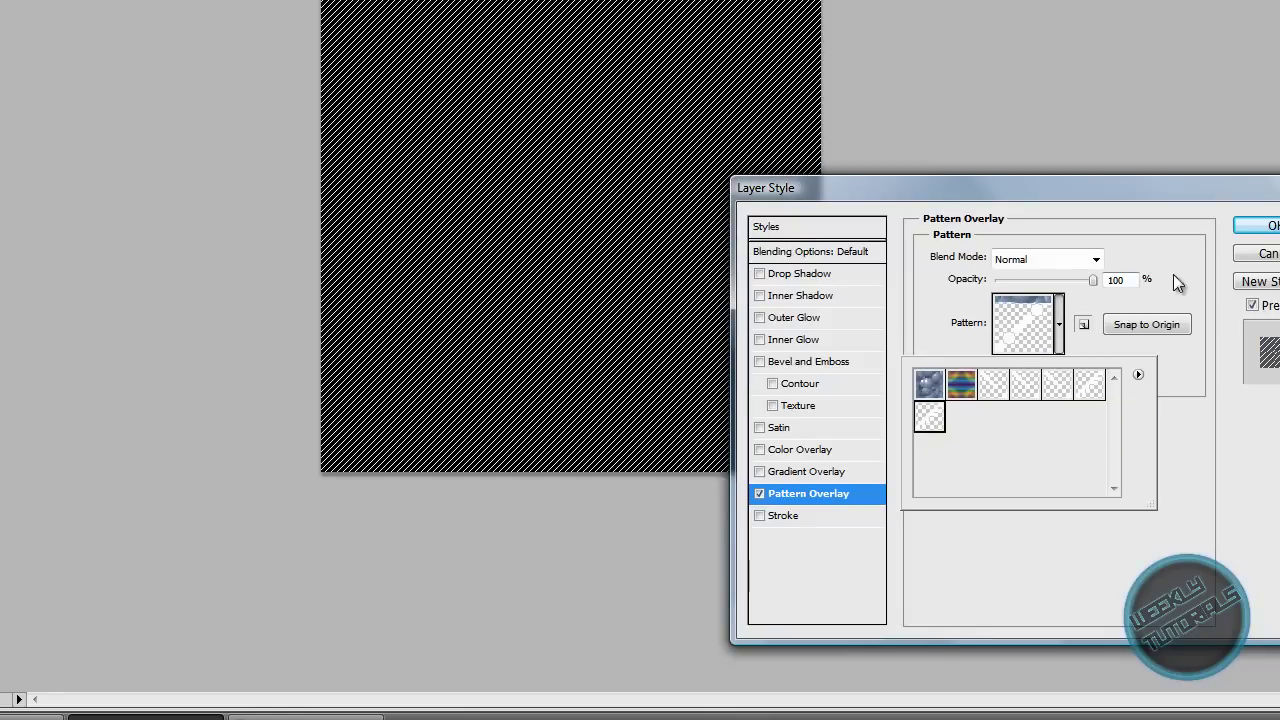
- Preview fainter Pattern Overlay opacities such as 24%, then keep the overlay at 100%
left_click(1095, 279)
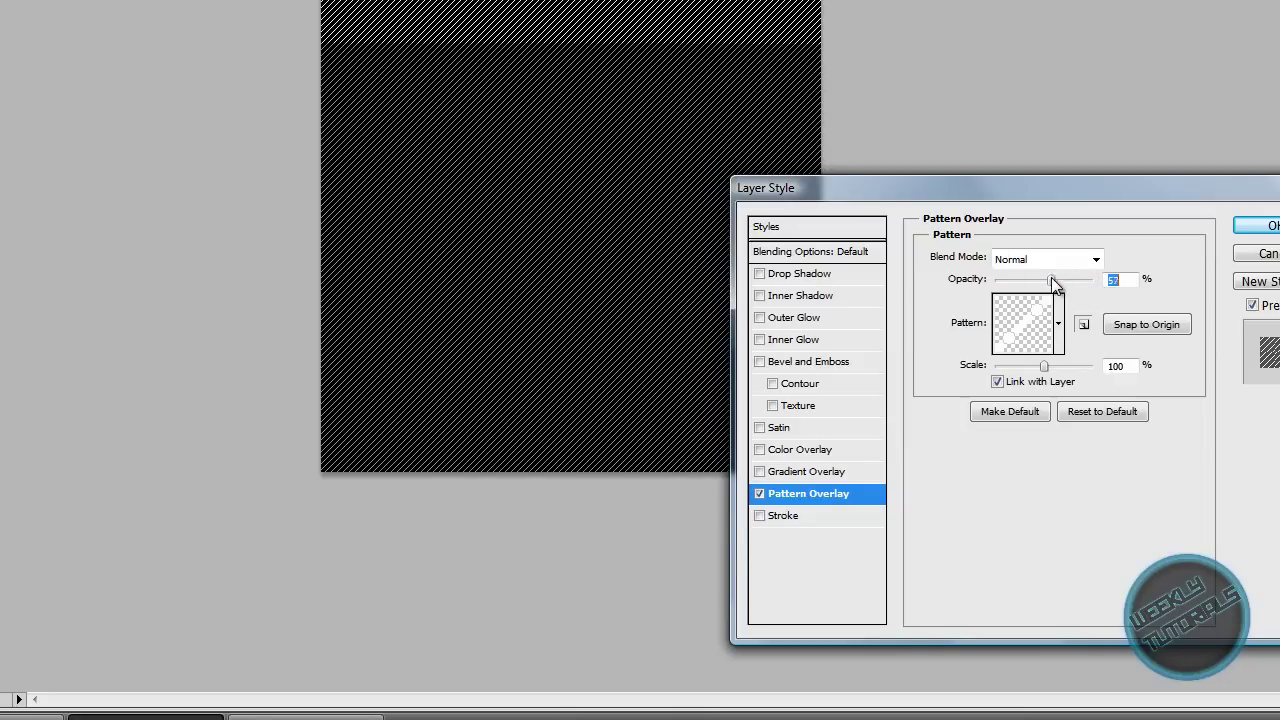
left_click_drag(1093, 280, 1032, 285)
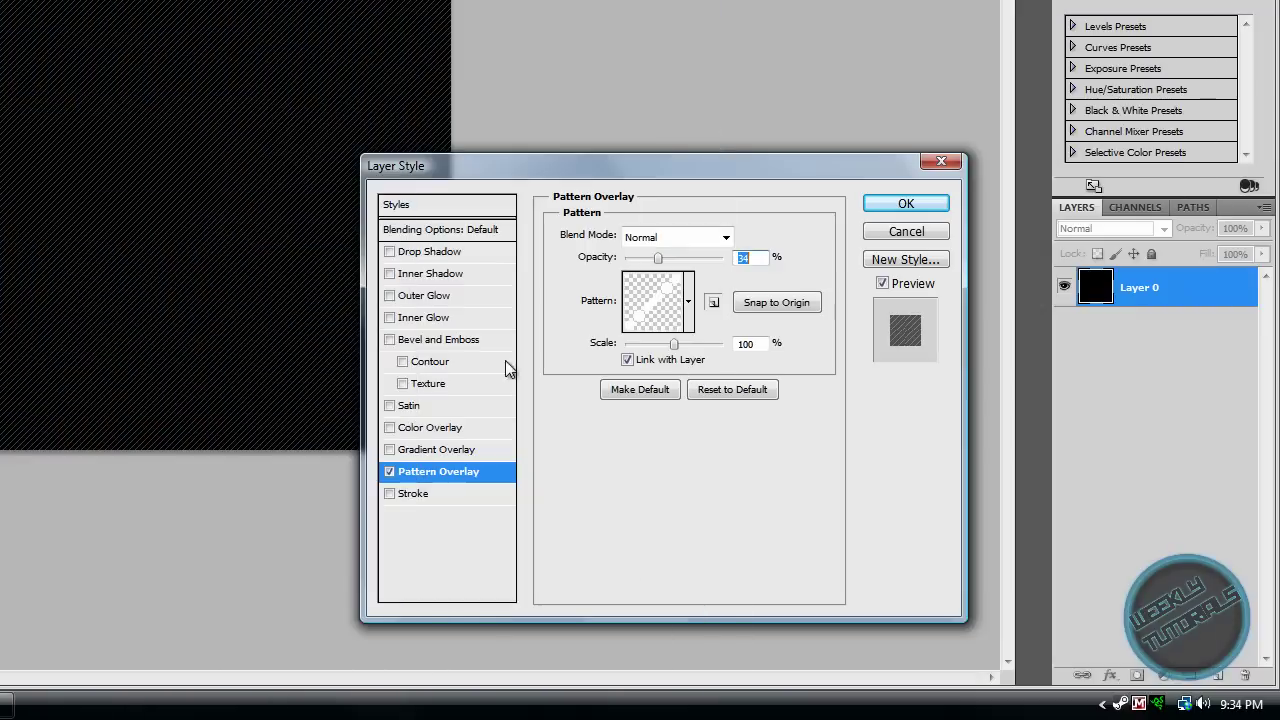
left_click_drag(658, 258, 768, 261)
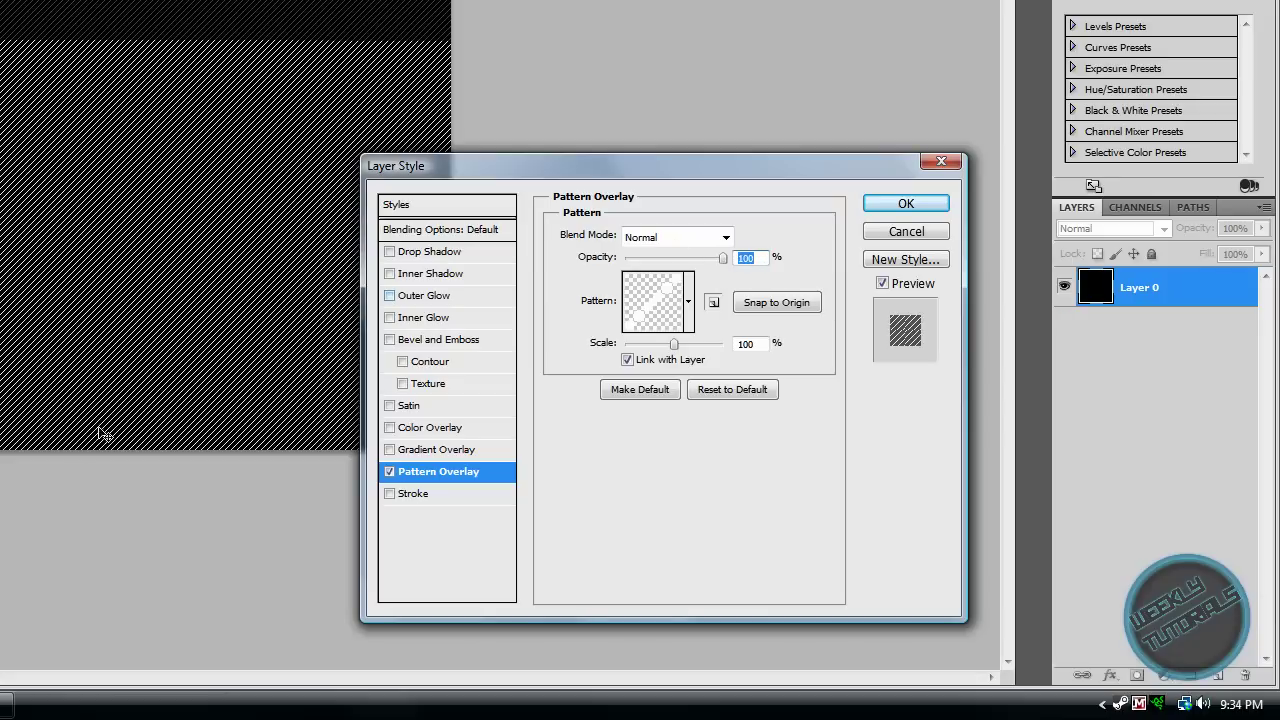